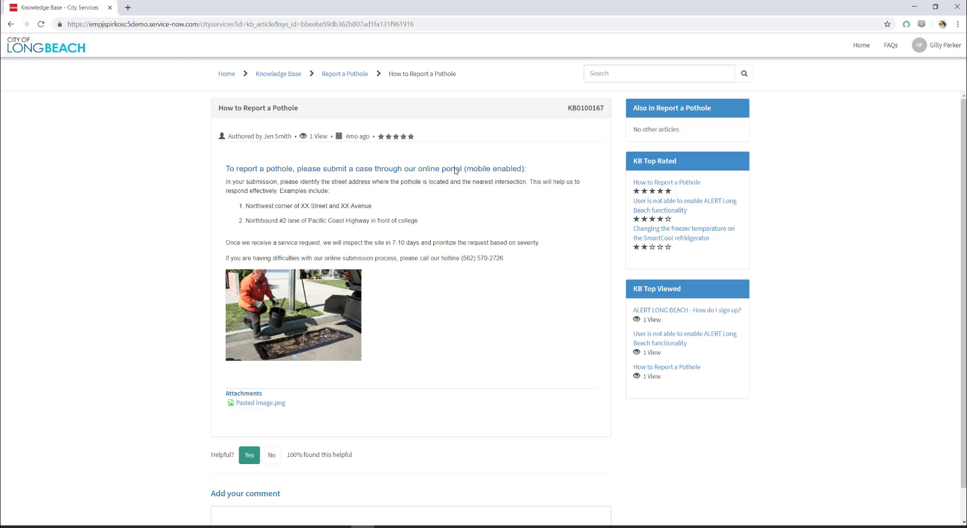
Step: Return to the portal's home page and log out of the citizen account
{"action": "left_click", "coordinate": [228, 75]}
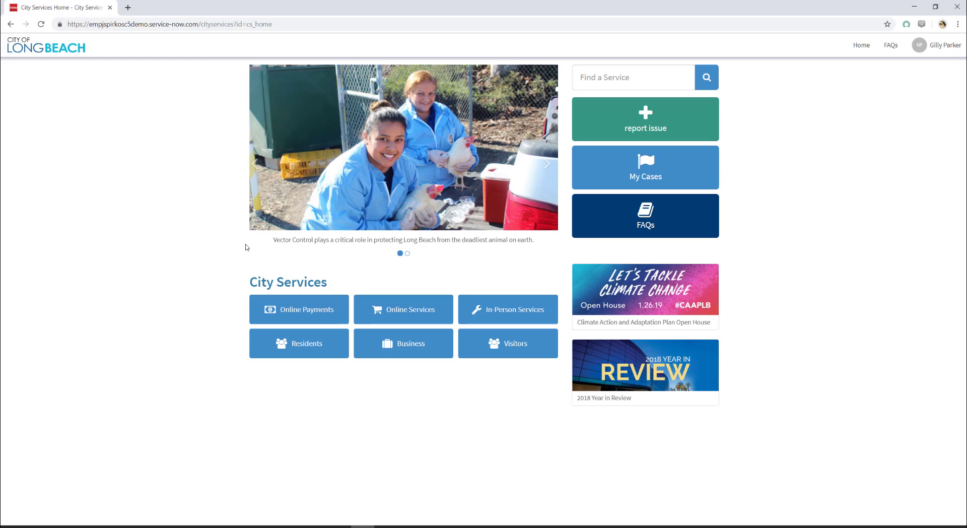
{"action": "right_click", "coordinate": [181, 204]}
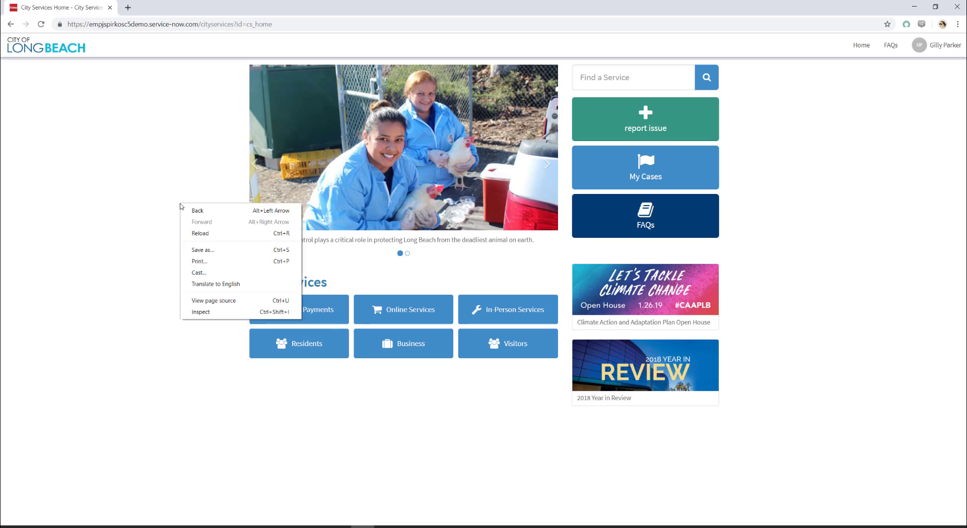
{"action": "left_click", "coordinate": [198, 164]}
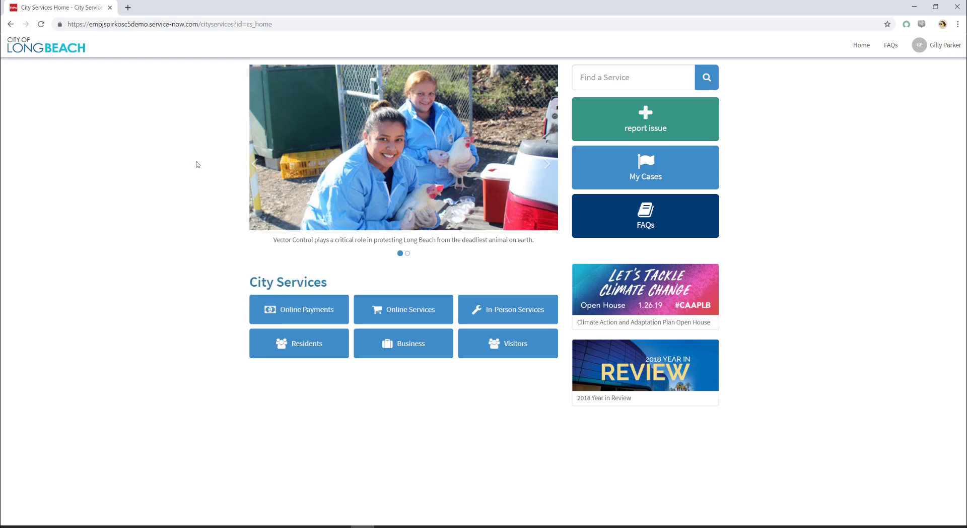
{"action": "left_click", "coordinate": [940, 47]}
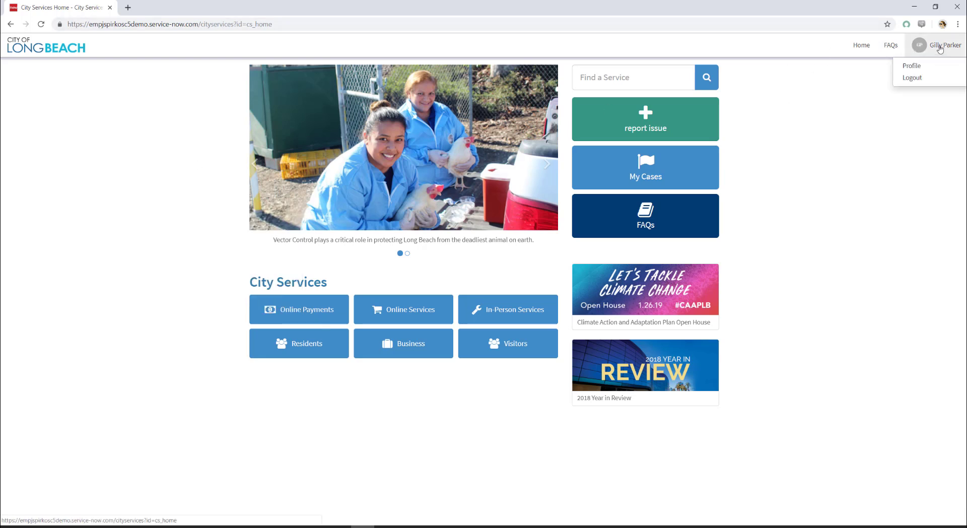
{"action": "left_click", "coordinate": [912, 78]}
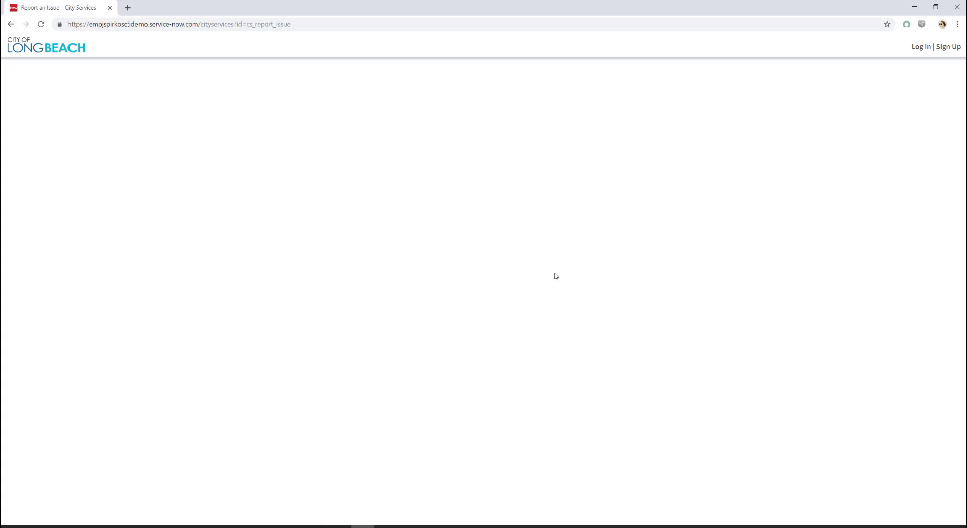
Step: Search the issue types for "traffic", choose Traffic Signals, and view the sign-up form for citizens without an account
{"action": "left_click", "coordinate": [458, 142]}
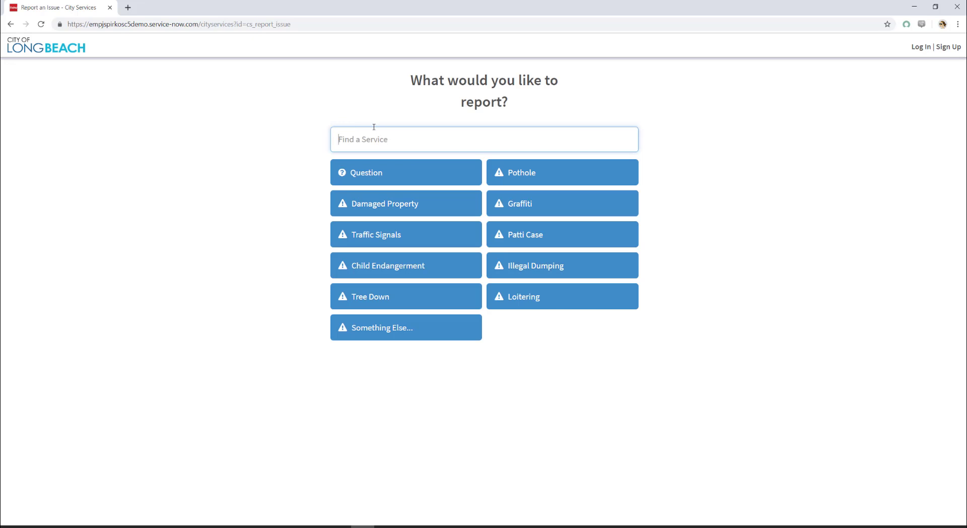
{"action": "type", "text": "traffc"}
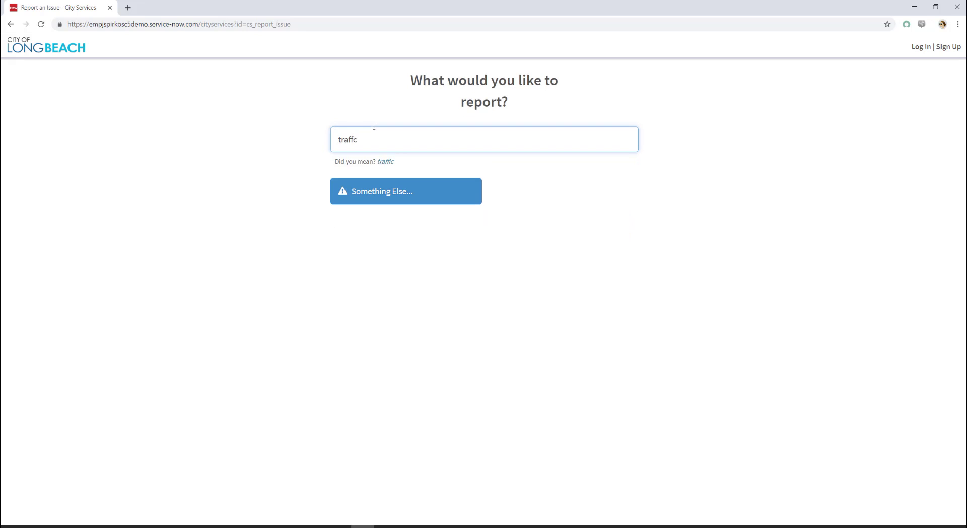
{"action": "left_click", "coordinate": [386, 163]}
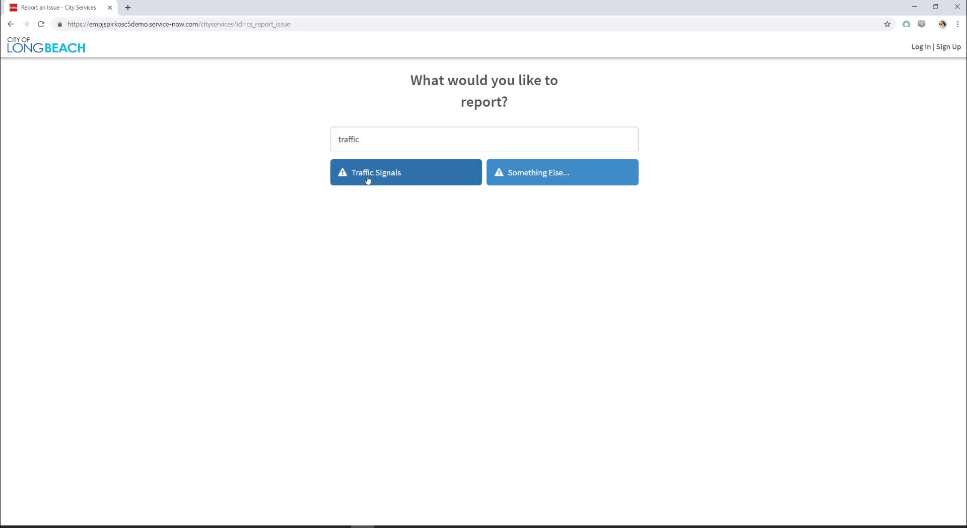
{"action": "left_click", "coordinate": [368, 180]}
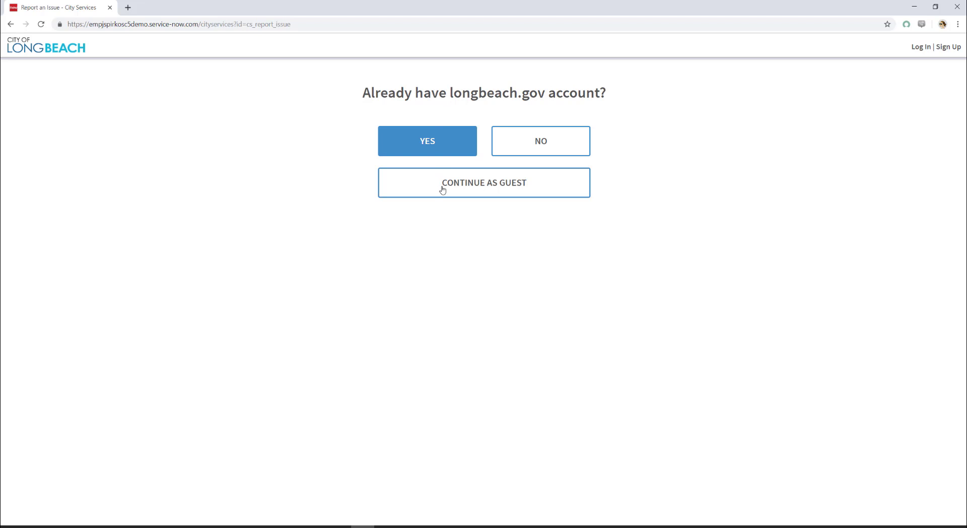
{"action": "left_click", "coordinate": [533, 140]}
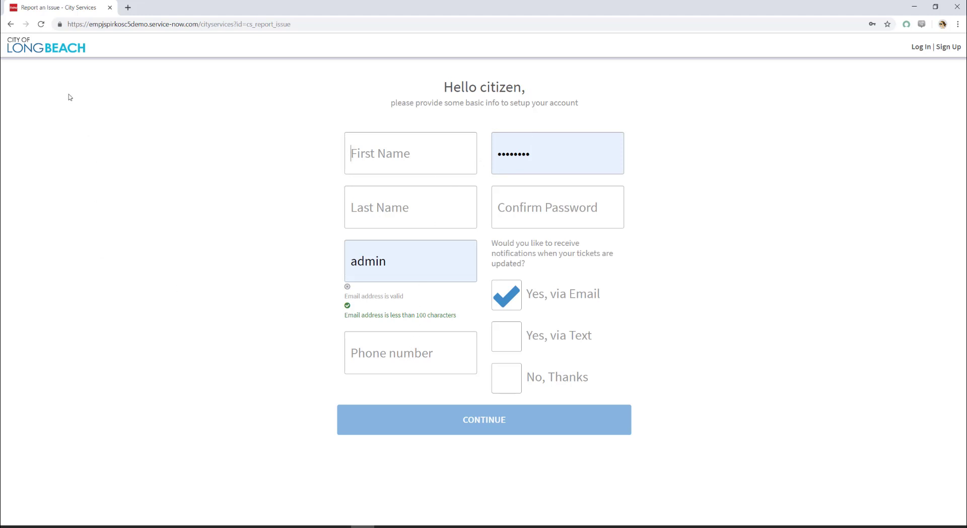
{"action": "left_click", "coordinate": [11, 24]}
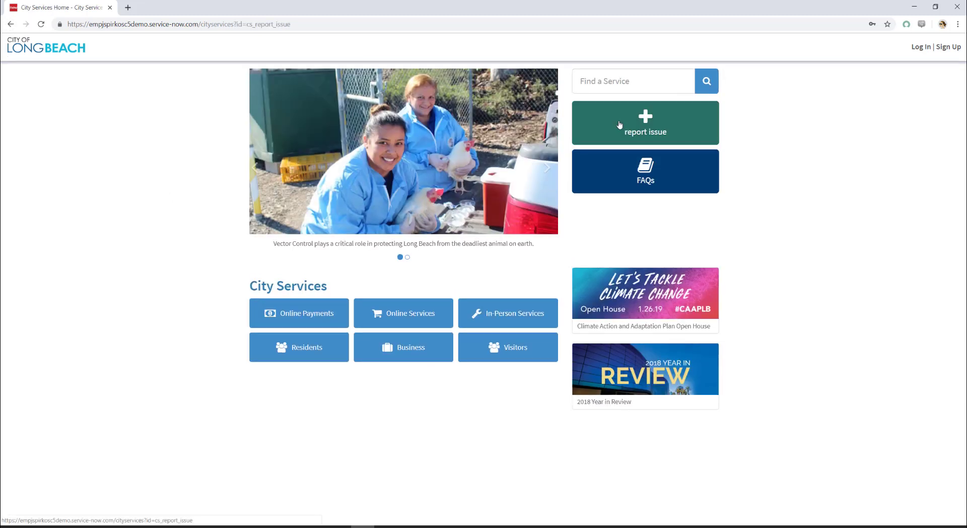
Step: Start a Traffic Signals report as an existing account holder and log in with the citizen's username
{"action": "left_click", "coordinate": [620, 125]}
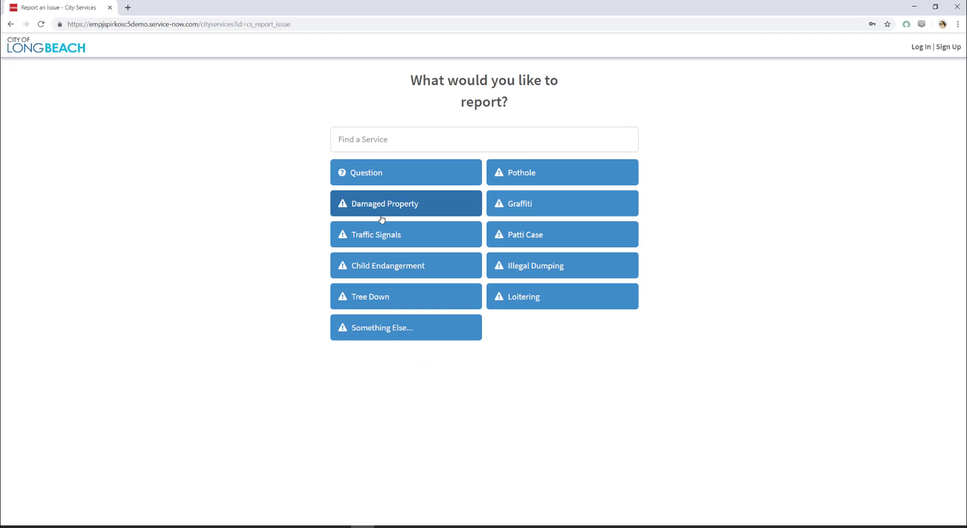
{"action": "left_click", "coordinate": [362, 239]}
{"action": "left_click", "coordinate": [417, 140]}
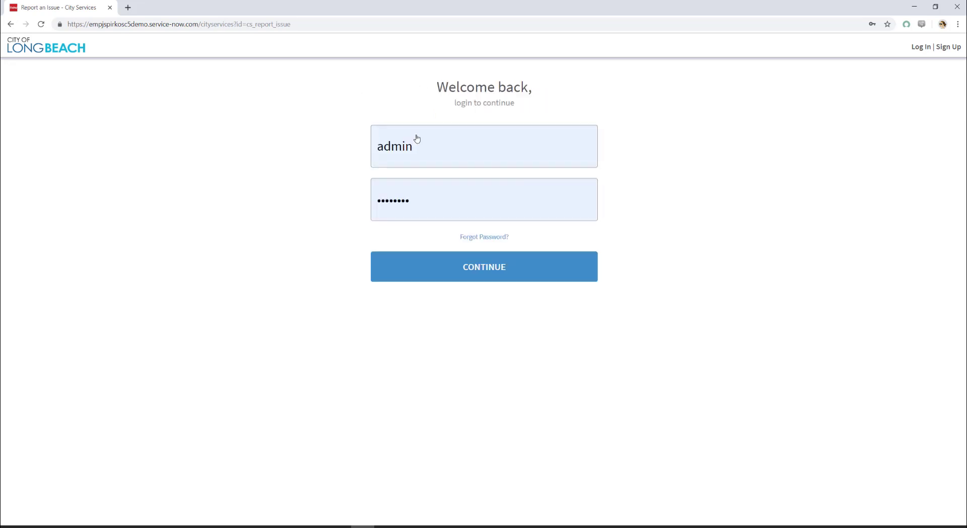
{"action": "double_click", "coordinate": [416, 143]}
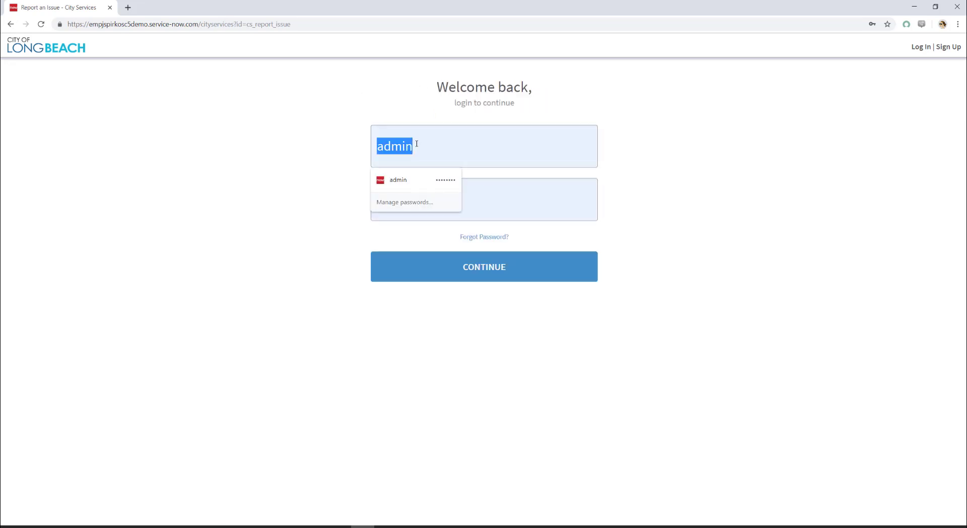
{"action": "type", "text": "gill"}
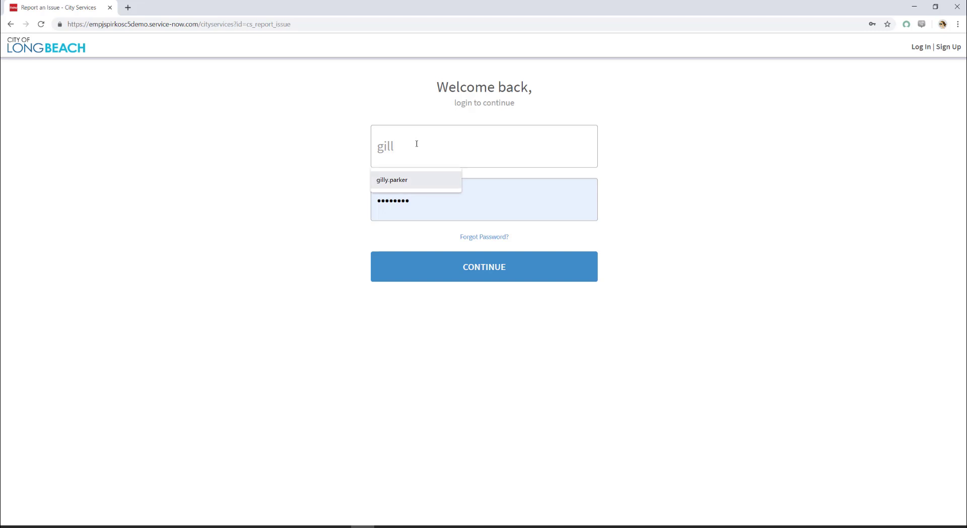
{"action": "key", "text": "Return"}
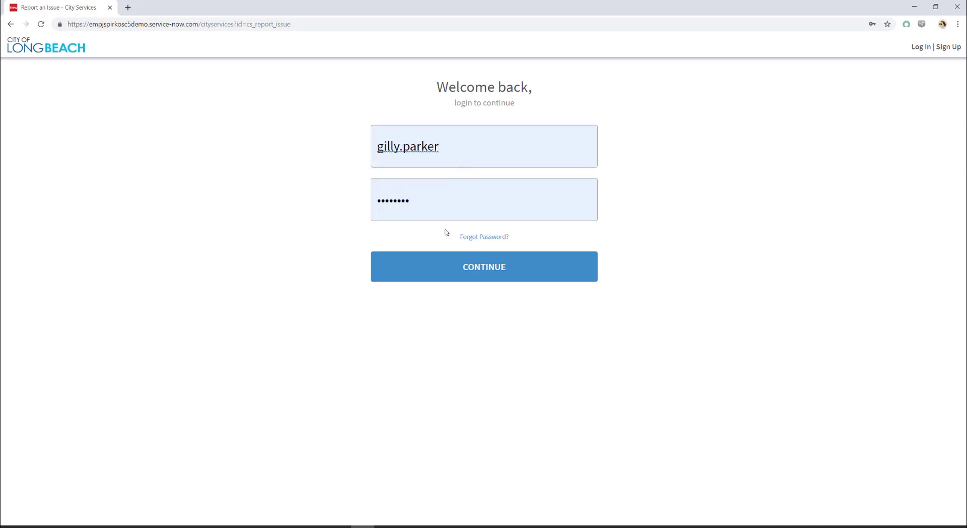
{"action": "left_click", "coordinate": [478, 273]}
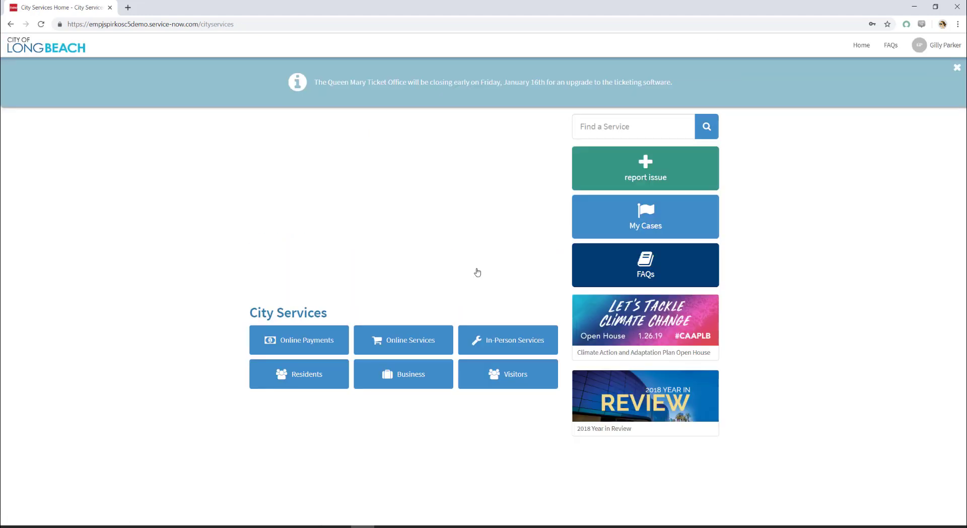
Step: Start a new issue report of the type Traffic Signals from the home page
{"action": "left_click", "coordinate": [608, 170]}
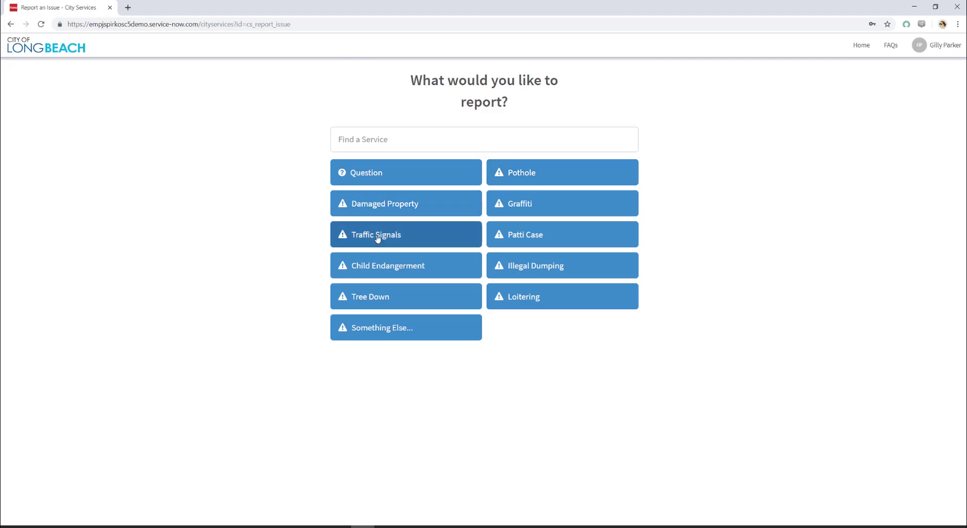
{"action": "left_click", "coordinate": [378, 238]}
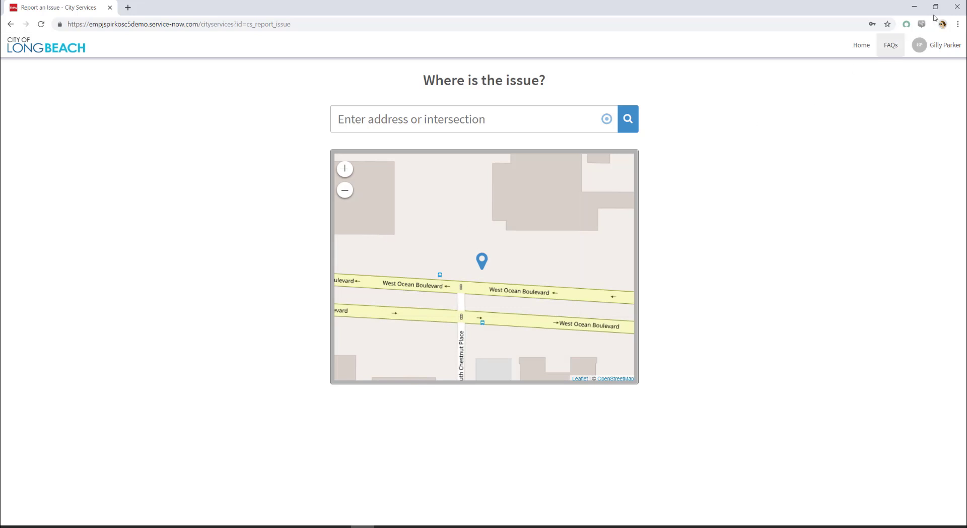
Step: Preview the issue location page in the responsive mobile layout and return to the desktop layout
{"action": "left_click", "coordinate": [959, 24]}
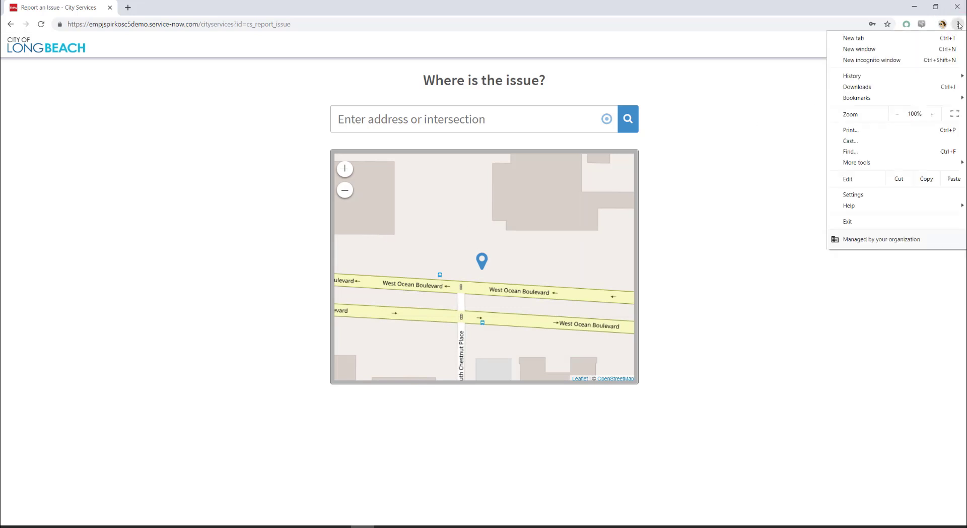
{"action": "left_click", "coordinate": [958, 24]}
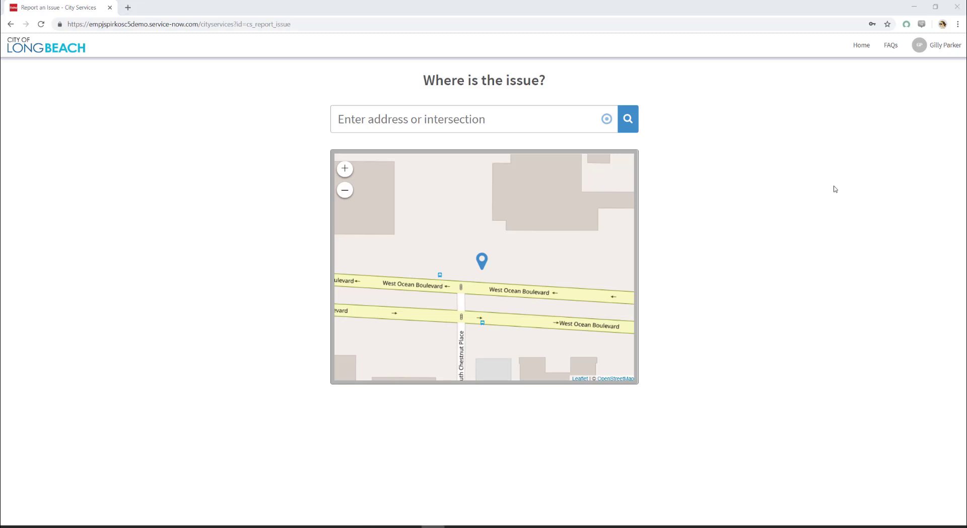
{"action": "key", "text": "ctrl+shift+m"}
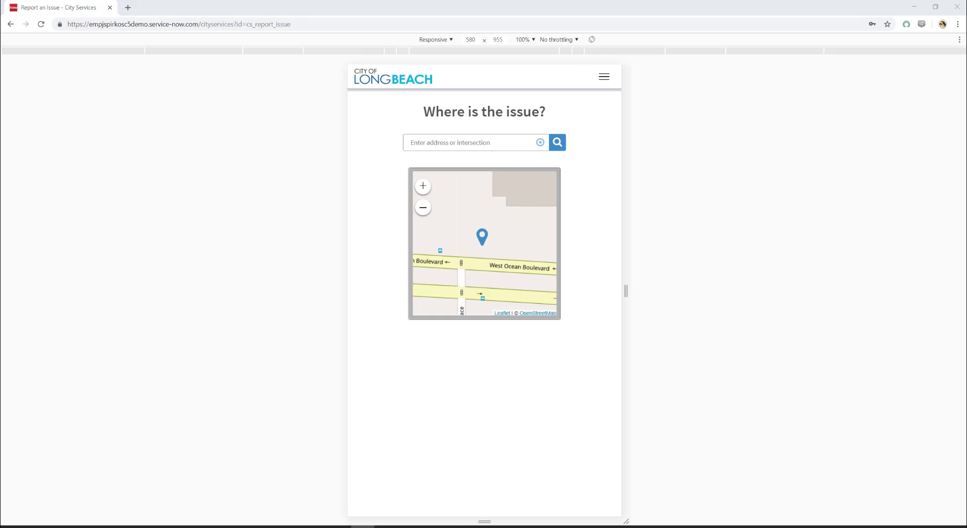
{"action": "key", "text": "ctrl+shift+m"}
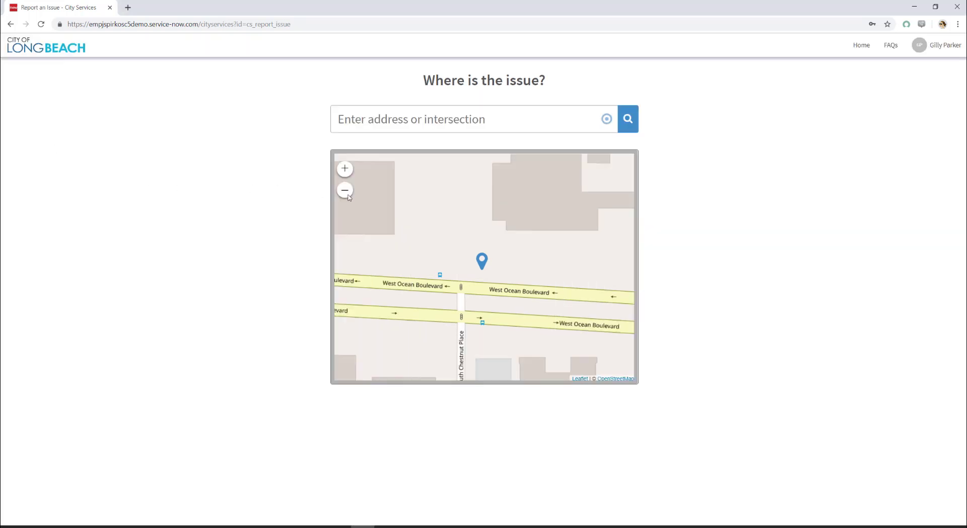
Step: Try to set the issue location to Longworth Avenue in Lakewood, California
{"action": "left_click", "coordinate": [471, 125]}
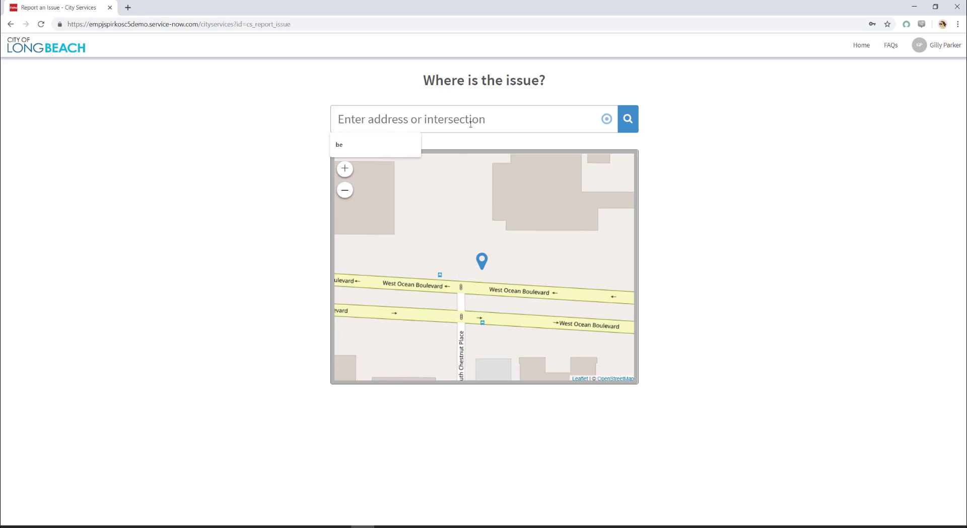
{"action": "type", "text": "Long"}
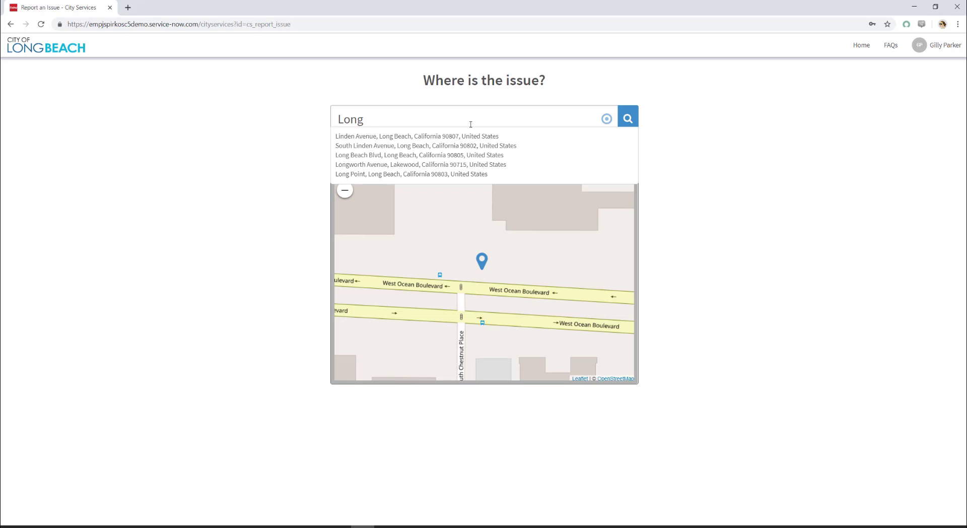
{"action": "left_click", "coordinate": [419, 165]}
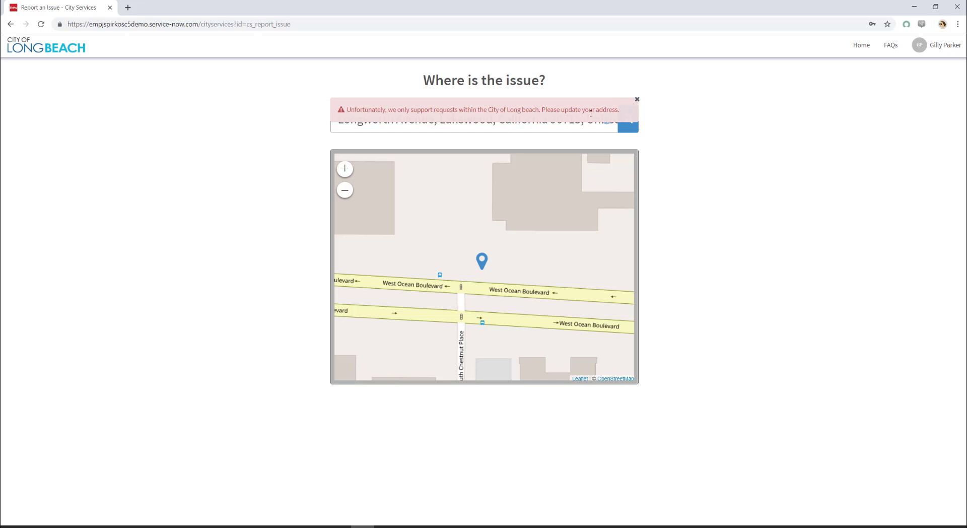
{"action": "left_click", "coordinate": [638, 100]}
Step: Replace the address with Long Beach Blvd in Long Beach, California, and use it as the issue location
{"action": "triple_click", "coordinate": [569, 120]}
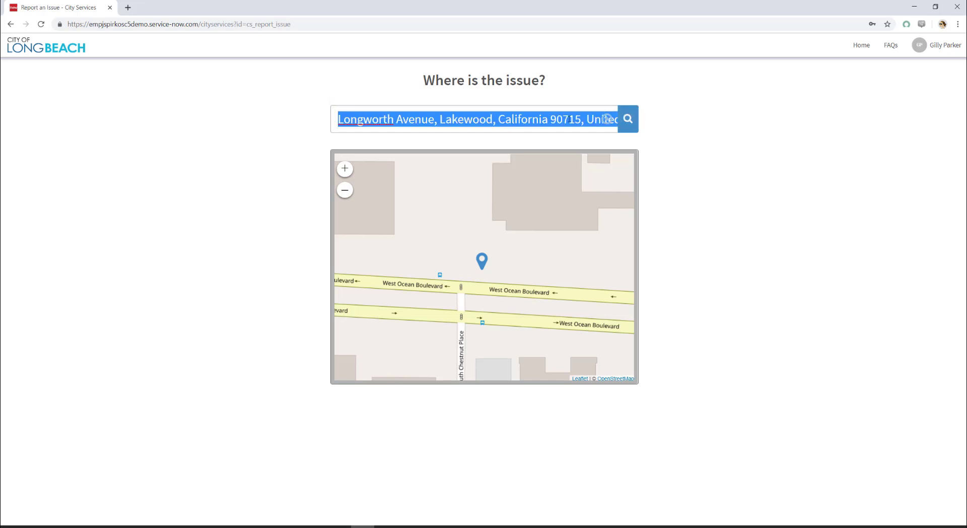
{"action": "type", "text": "Long Be"}
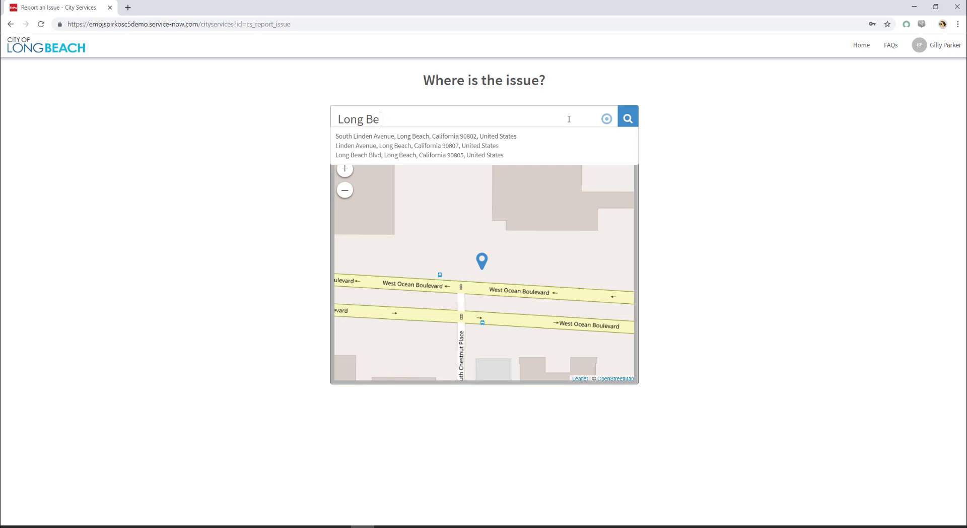
{"action": "type", "text": "ach"}
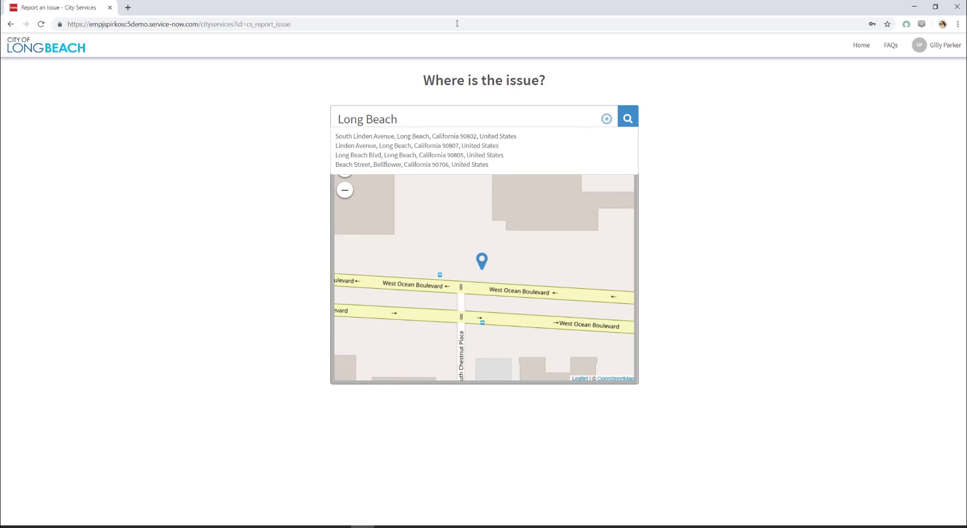
{"action": "left_click", "coordinate": [381, 155]}
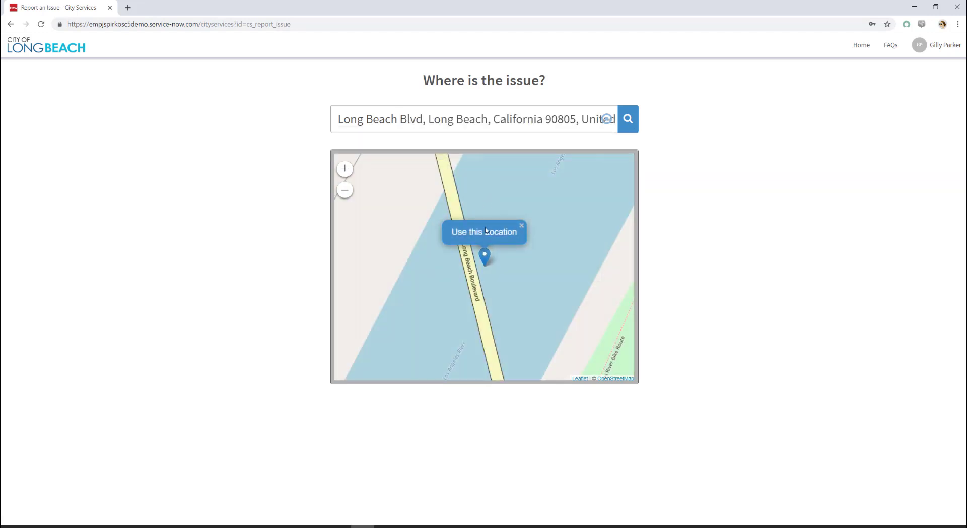
{"action": "left_click", "coordinate": [489, 238]}
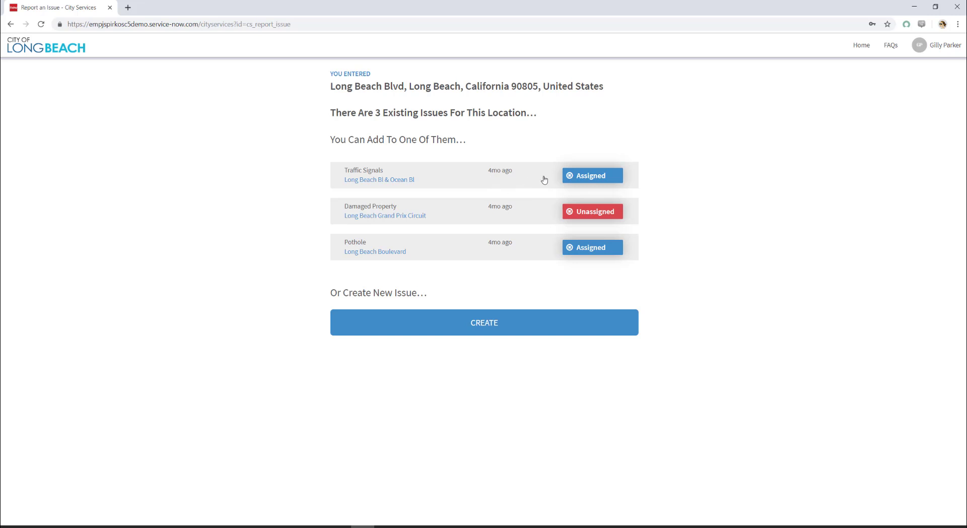
Step: Open the existing Traffic Signals case at Long Beach Bl & Ocean Bl and draft the follow-up comment "sdfasdfasdf"
{"action": "left_click", "coordinate": [588, 178]}
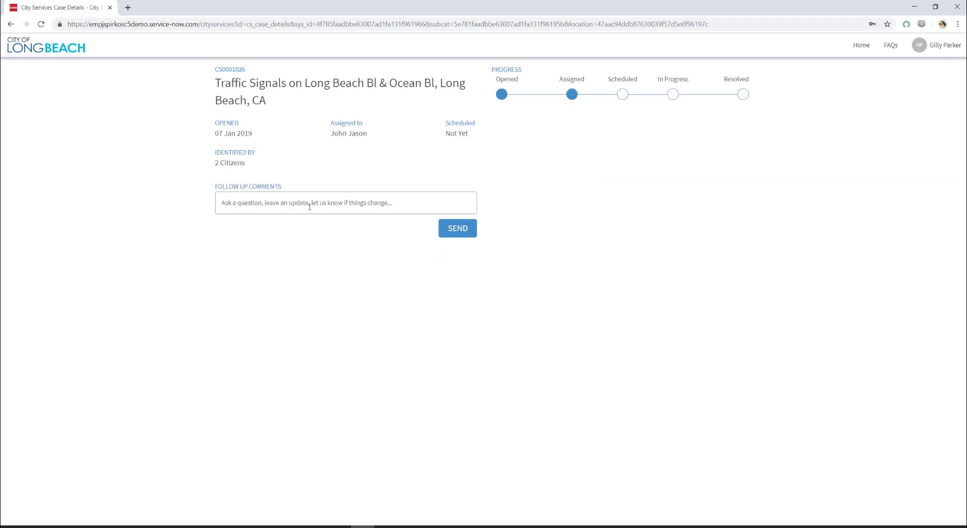
{"action": "type", "text": "sdfasdfasdf"}
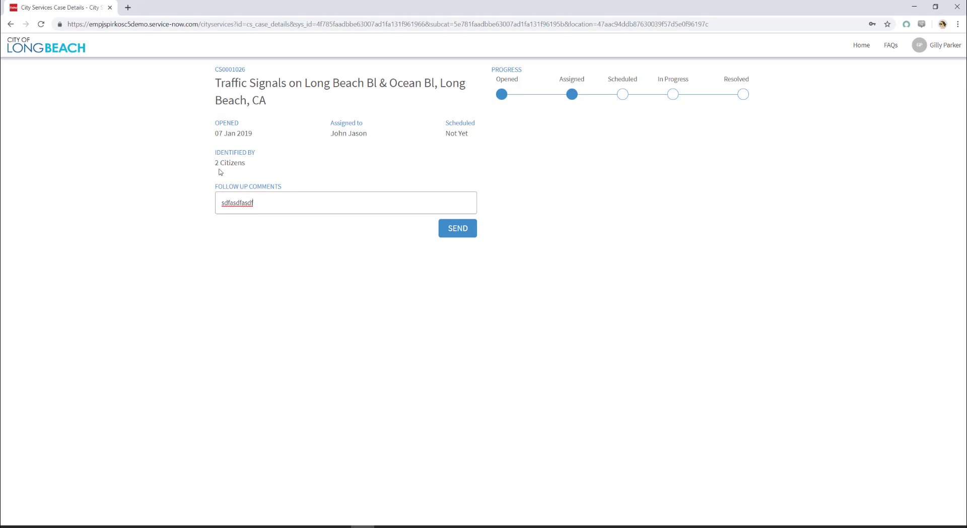
Step: Leave the case details for the issue type selection and choose Traffic Signals again
{"action": "left_click", "coordinate": [11, 25]}
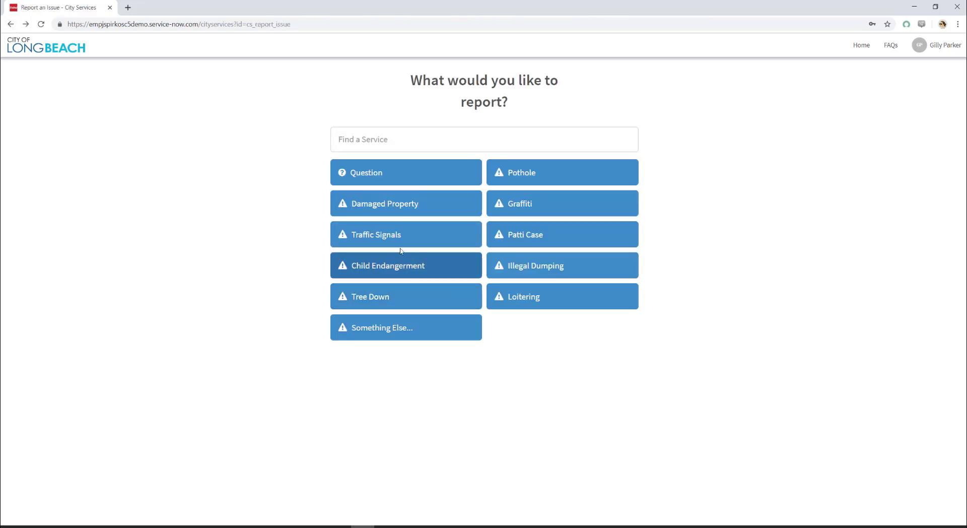
{"action": "left_click", "coordinate": [378, 238]}
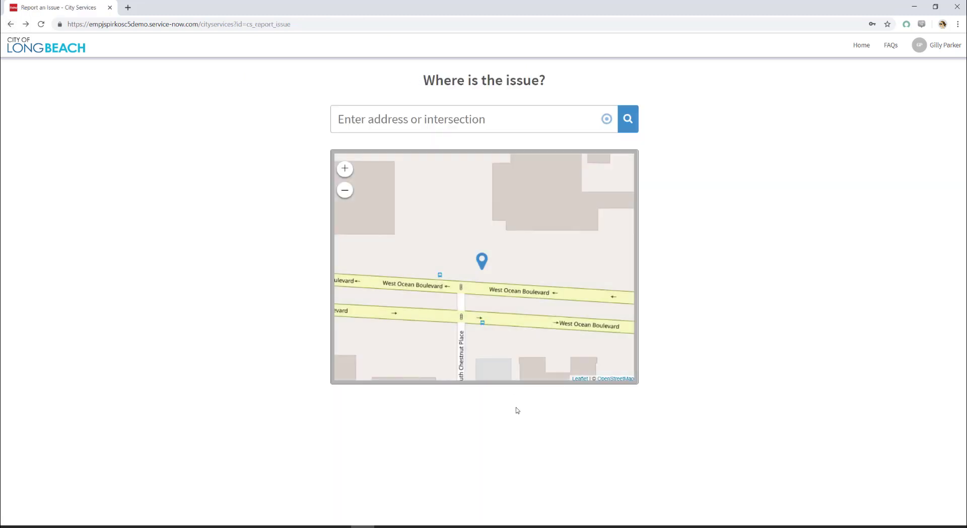
Step: Use Long Beach Blvd, Long Beach, California 90805 as the issue location and continue to the new traffic signals report
{"action": "left_click", "coordinate": [387, 120]}
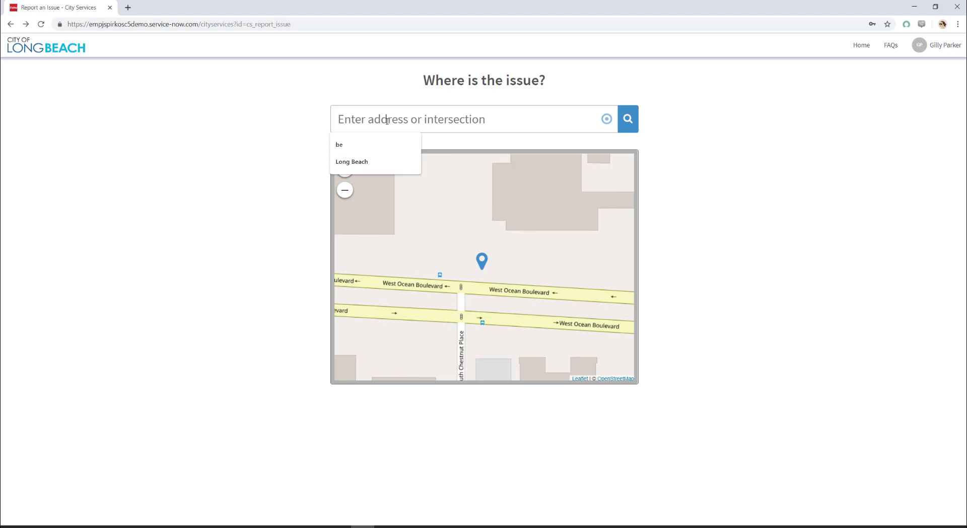
{"action": "type", "text": "Long Be"}
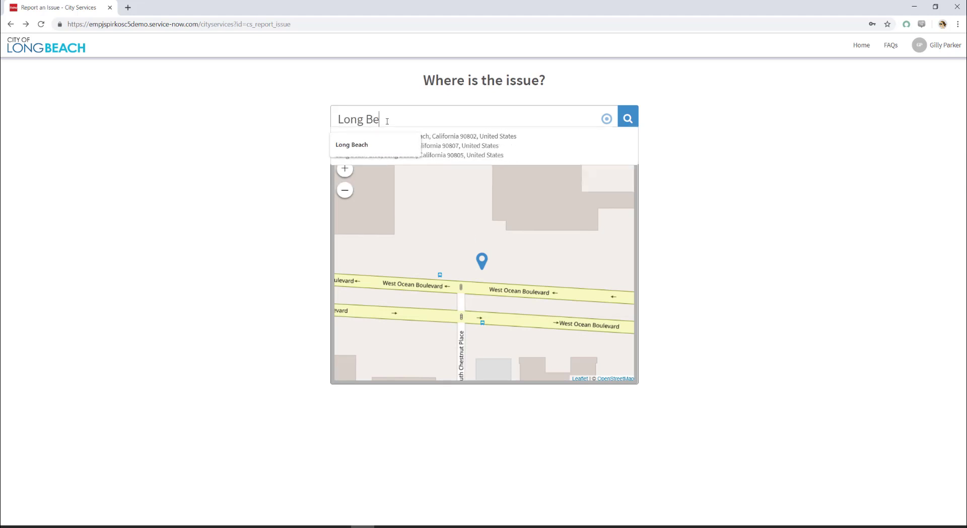
{"action": "type", "text": "ach"}
{"action": "left_click", "coordinate": [362, 146]}
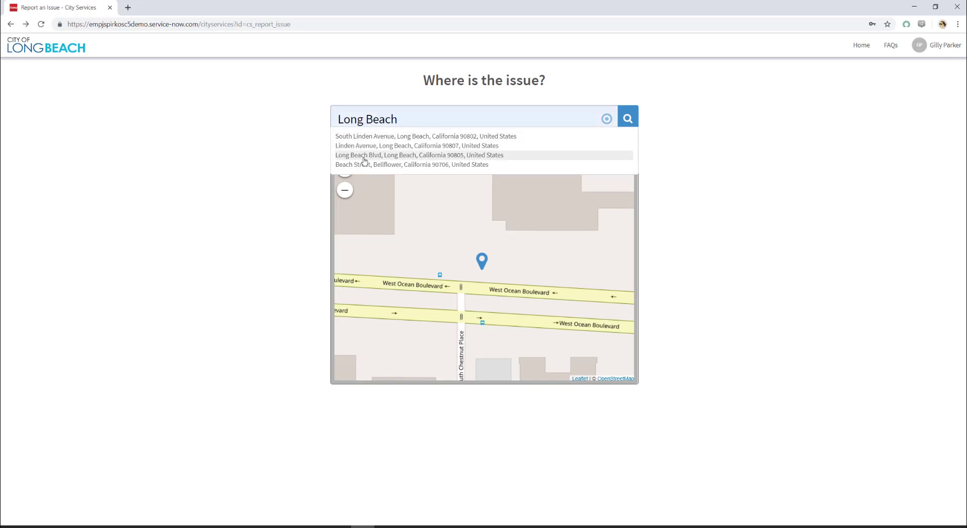
{"action": "left_click", "coordinate": [363, 158]}
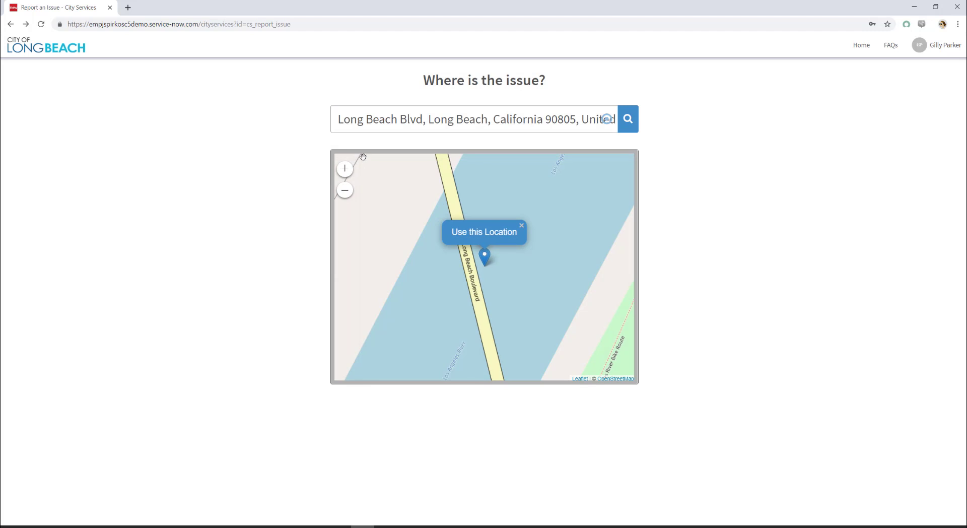
{"action": "left_click", "coordinate": [481, 233]}
{"action": "left_click", "coordinate": [477, 328]}
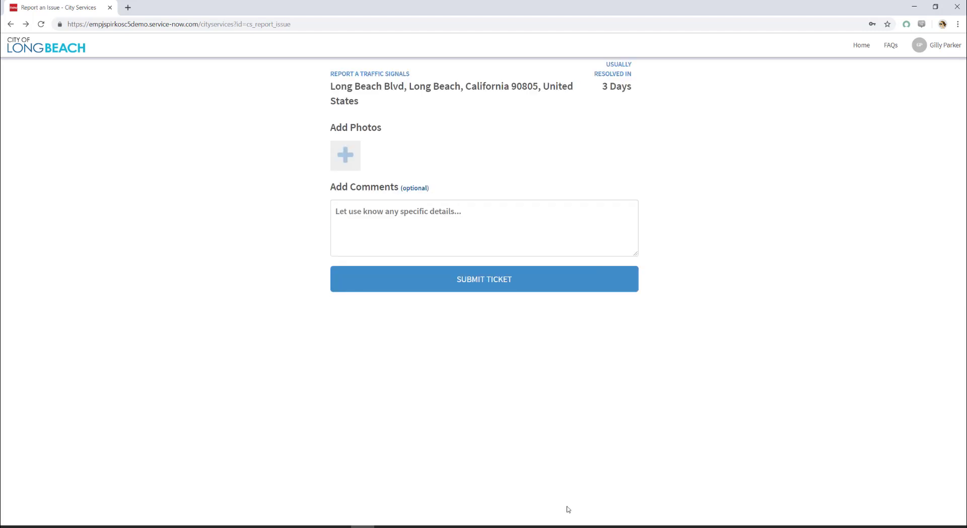
Step: Attach the Signal Out photo from the demo pics folder in Pictures to the traffic signals report
{"action": "left_click", "coordinate": [346, 154]}
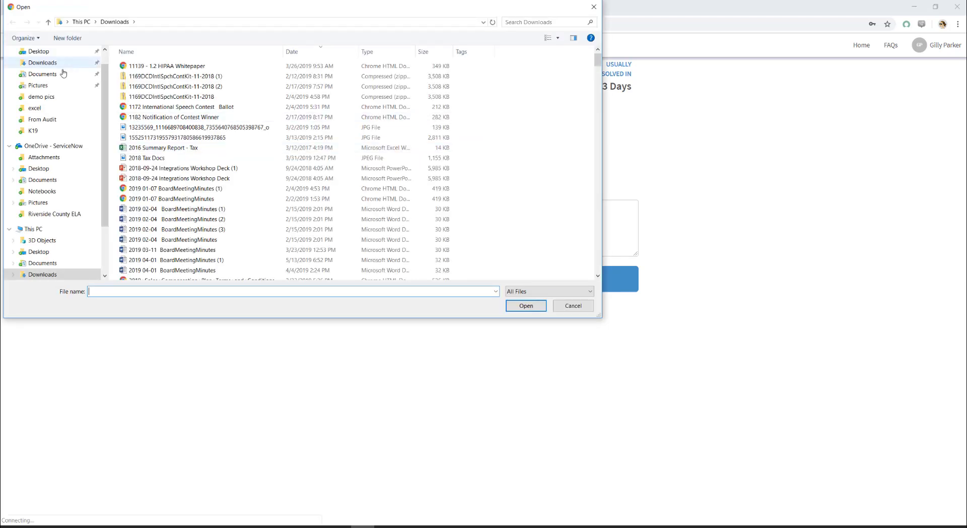
{"action": "left_click", "coordinate": [52, 86]}
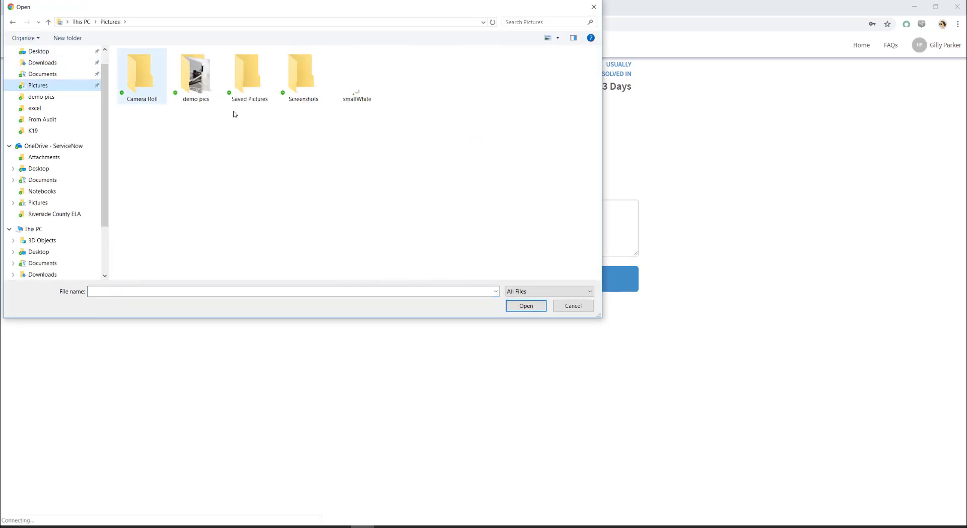
{"action": "double_click", "coordinate": [196, 85]}
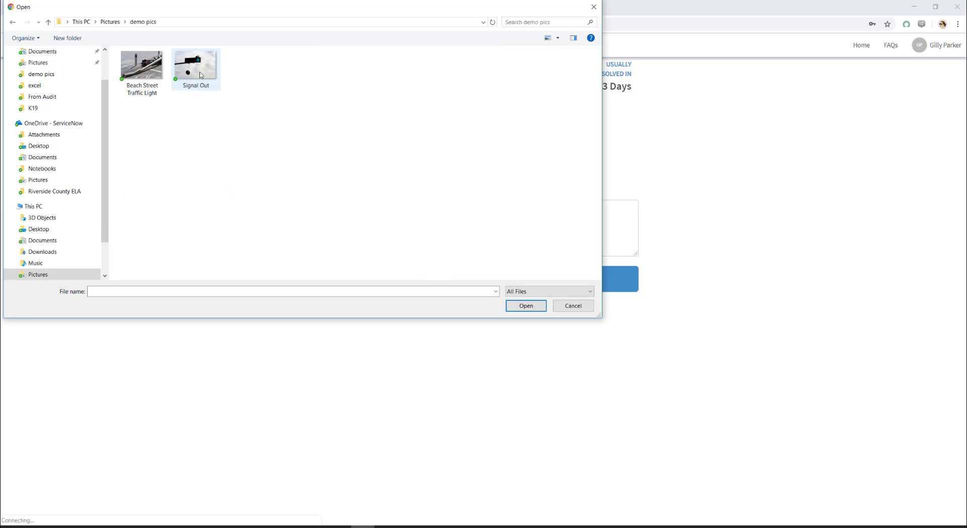
{"action": "double_click", "coordinate": [196, 85]}
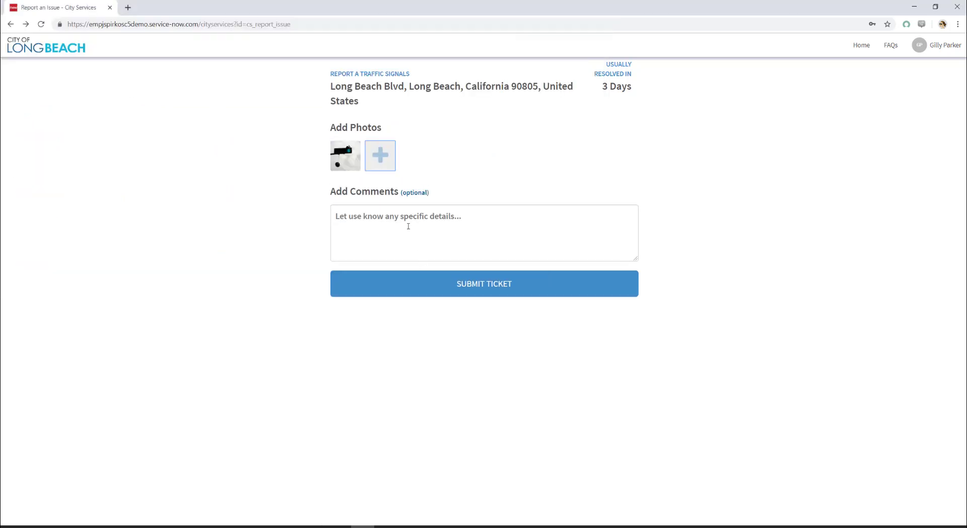
Step: Add the comment "Yellow Light is hanging out" to the report and submit the ticket
{"action": "left_click", "coordinate": [405, 218]}
{"action": "type", "text": "Light is"}
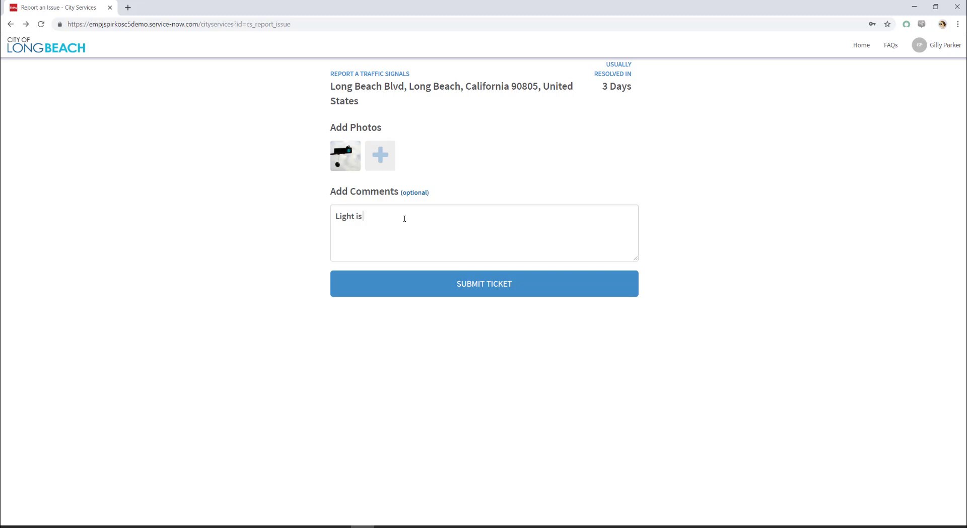
{"action": "type", "text": " hanging out"}
{"action": "key", "text": "Home"}
{"action": "type", "text": "Yelllw"}
{"action": "key", "text": "BackSpace"}
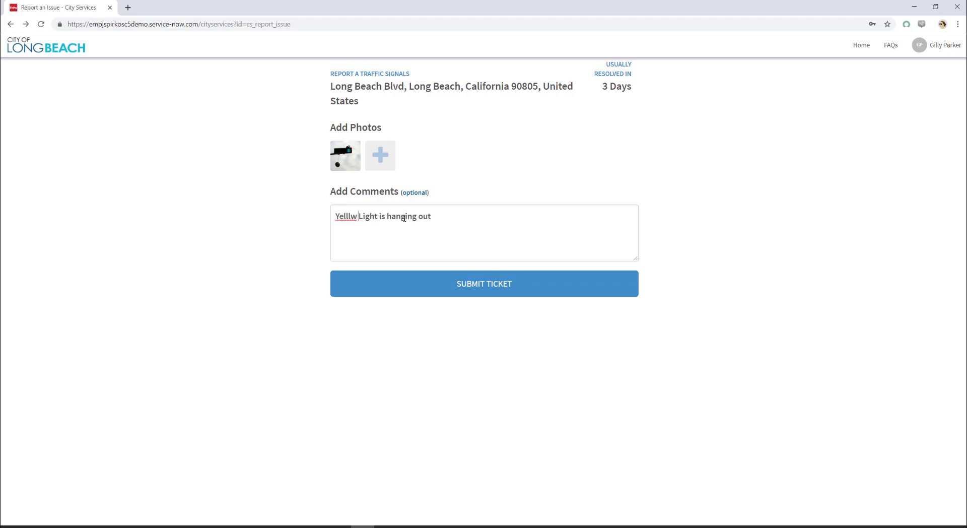
{"action": "key", "text": "BackSpace"}
{"action": "key", "text": "BackSpace"}
{"action": "type", "text": "low"}
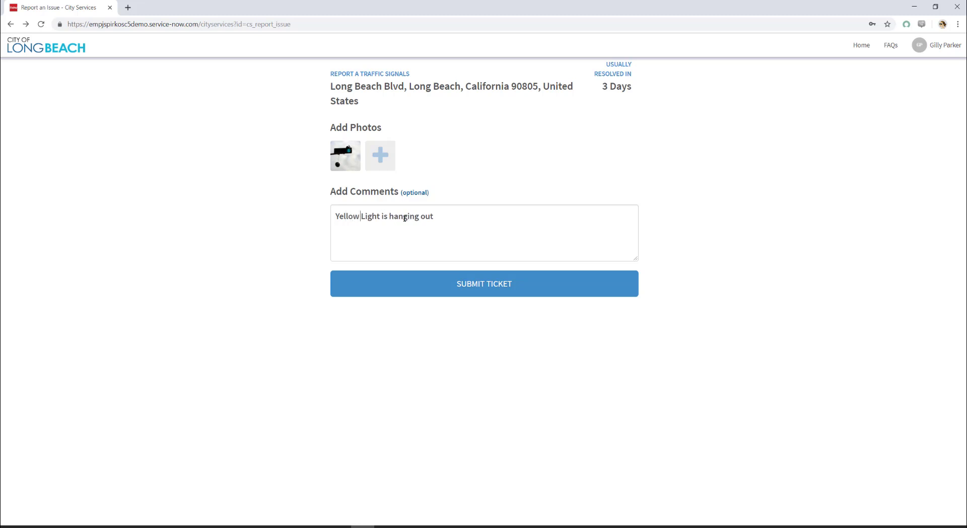
{"action": "left_click", "coordinate": [487, 284]}
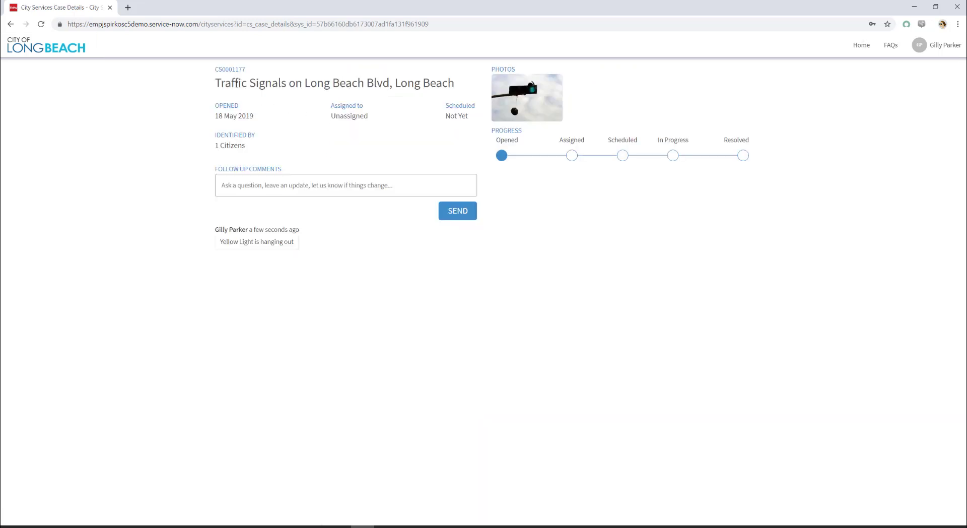
{"action": "left_click_drag", "start_coordinate": [235, 68], "coordinate": [246, 70]}
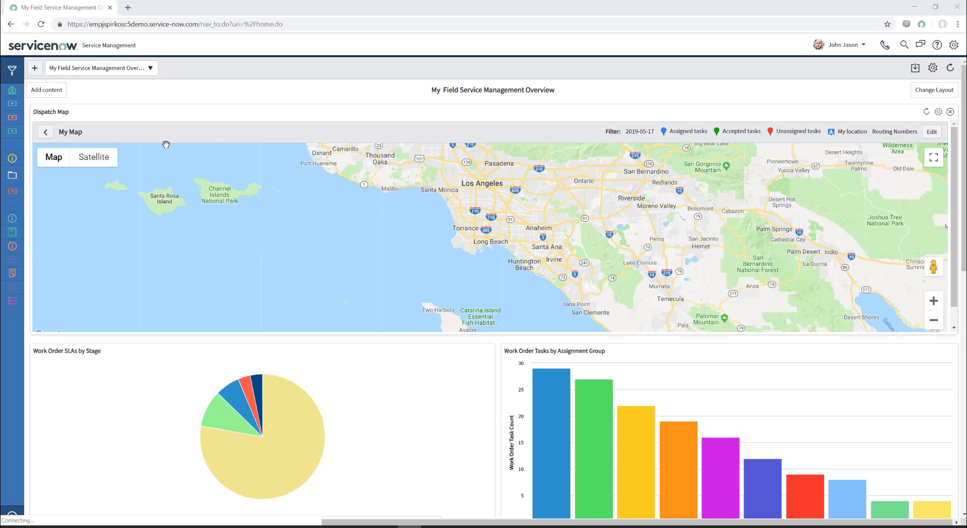
Step: Open the Traffic Signals - Long Beach Blvd case from the agent's My Cases list and review its attachment, details and related search results
{"action": "left_click", "coordinate": [12, 108]}
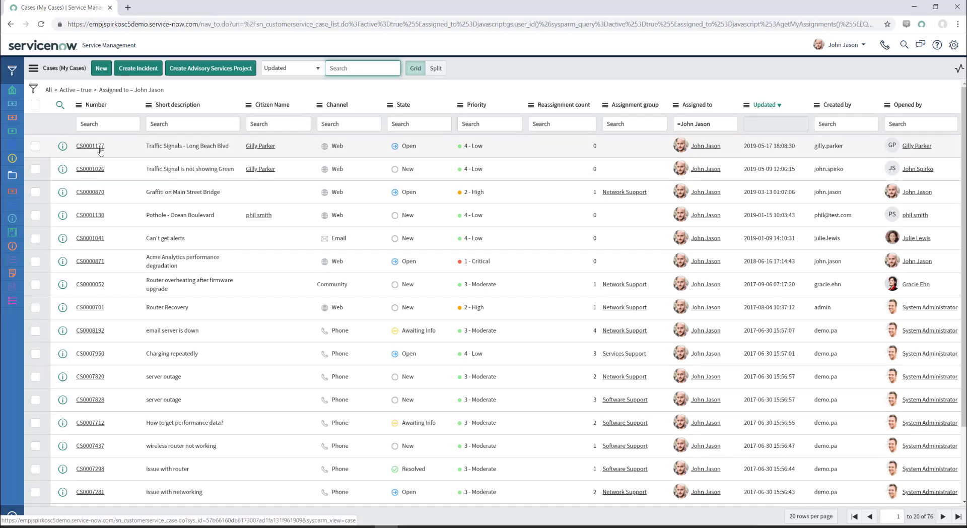
{"action": "left_click", "coordinate": [88, 148]}
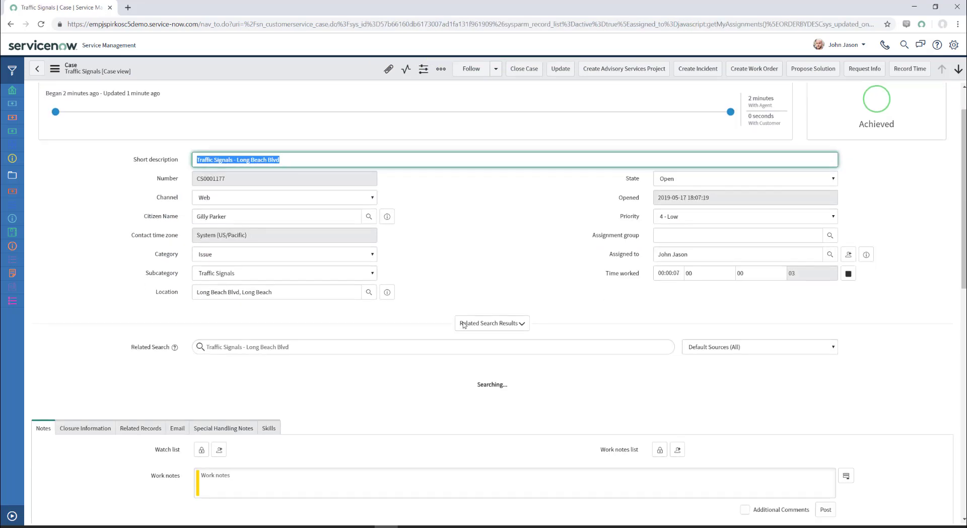
{"action": "scroll", "coordinate": [464, 325], "scroll_direction": "down", "scroll_amount": 3}
{"action": "scroll", "coordinate": [464, 325], "scroll_direction": "up", "scroll_amount": 4}
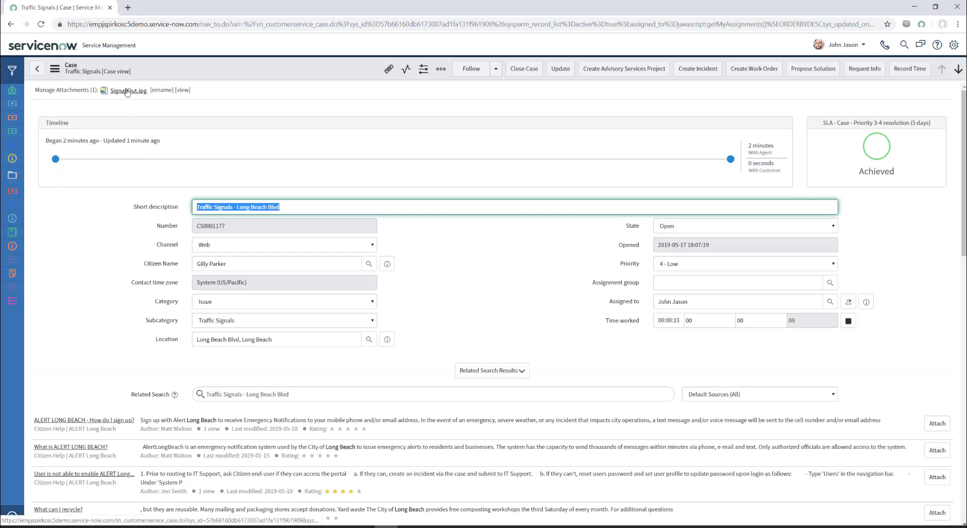
{"action": "scroll", "coordinate": [141, 231], "scroll_direction": "down", "scroll_amount": 1}
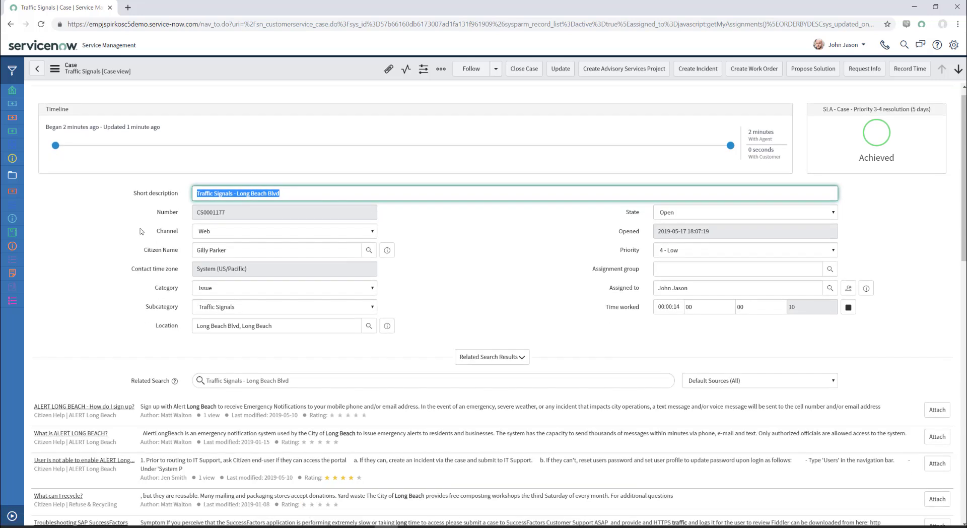
{"action": "scroll", "coordinate": [141, 231], "scroll_direction": "down", "scroll_amount": 3}
{"action": "scroll", "coordinate": [141, 231], "scroll_direction": "up", "scroll_amount": 4}
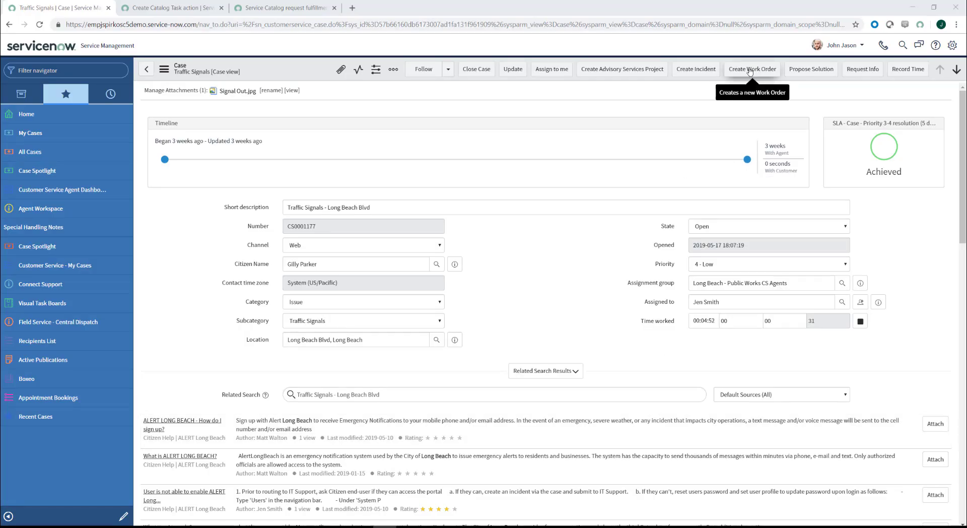
Step: Create a work order from the case, apply the Traffic Signal Light Repair template and save it
{"action": "left_click", "coordinate": [750, 71]}
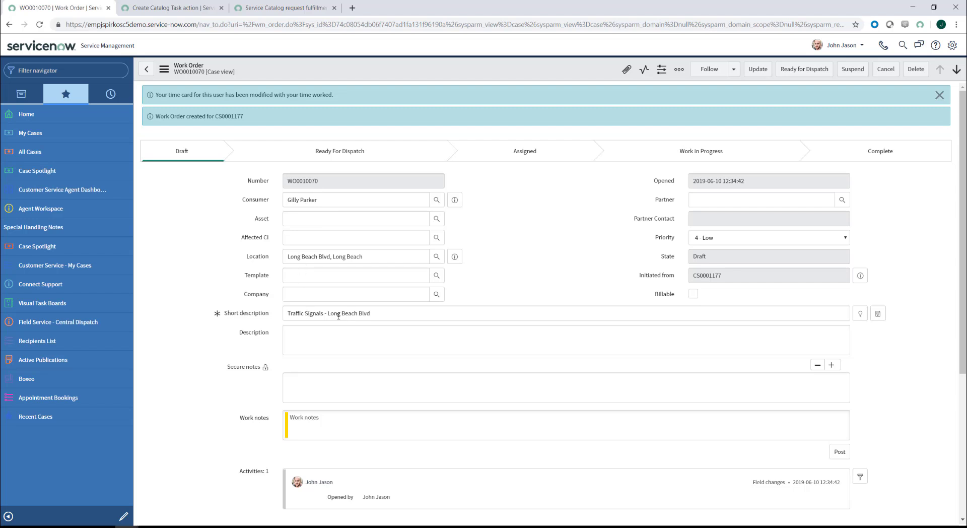
{"action": "left_click", "coordinate": [308, 272]}
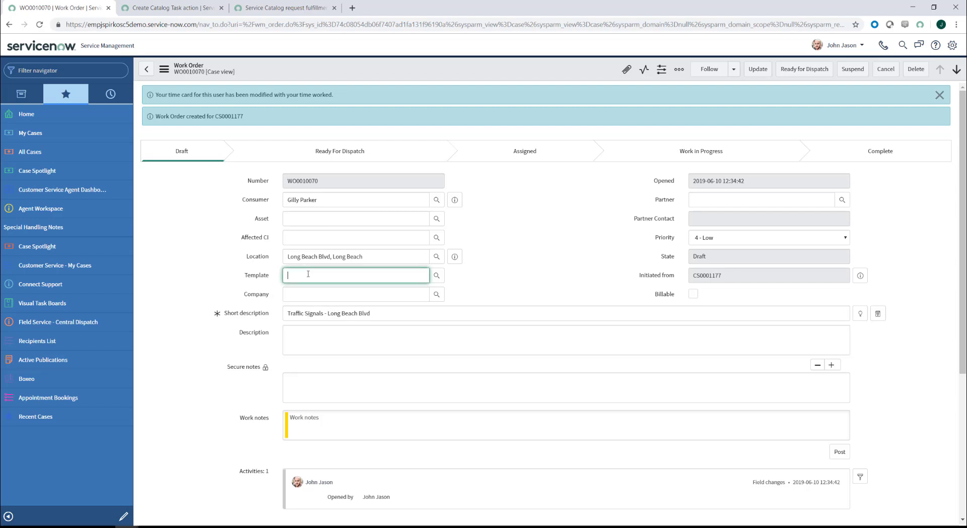
{"action": "type", "text": "Tra"}
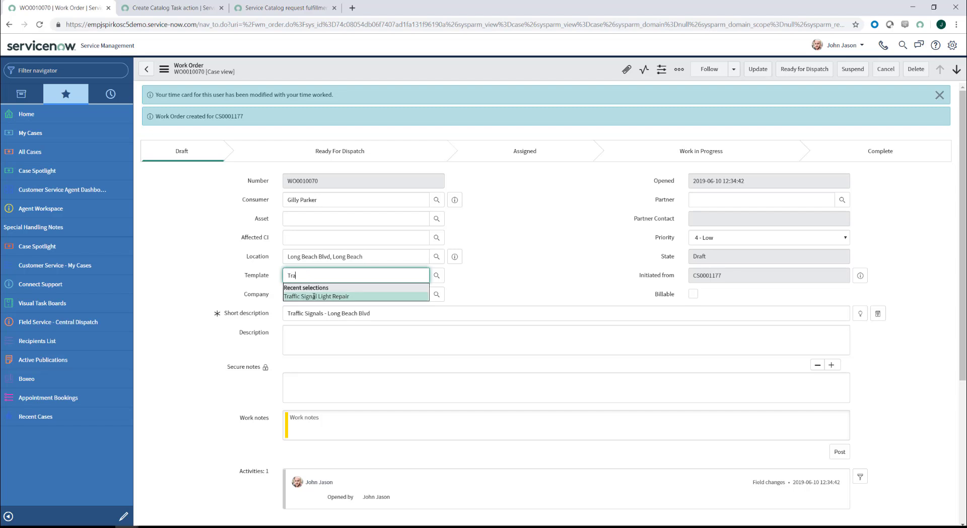
{"action": "left_click", "coordinate": [314, 296]}
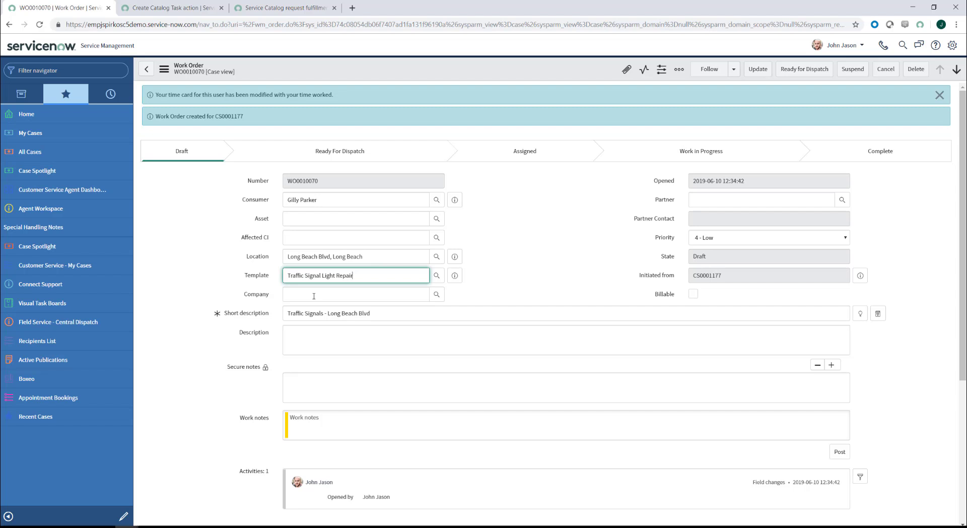
{"action": "left_click", "coordinate": [163, 69]}
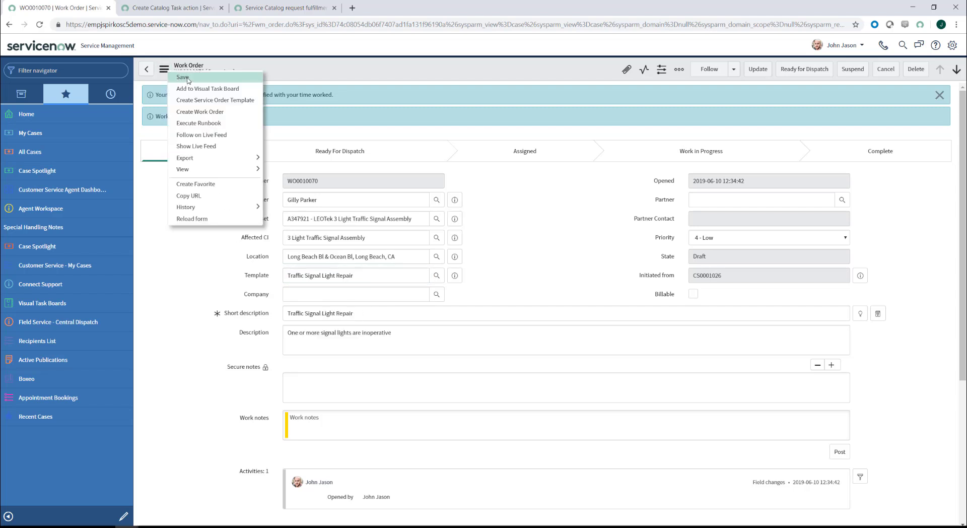
{"action": "left_click", "coordinate": [188, 81]}
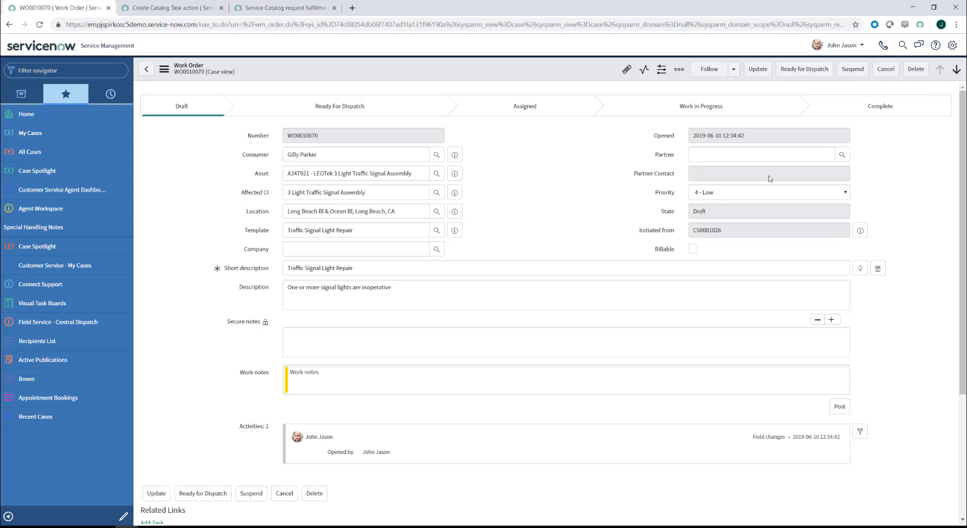
Step: Mark the work order ready for dispatch and open its Traffic Signal Inoperative work order task
{"action": "left_click", "coordinate": [799, 74]}
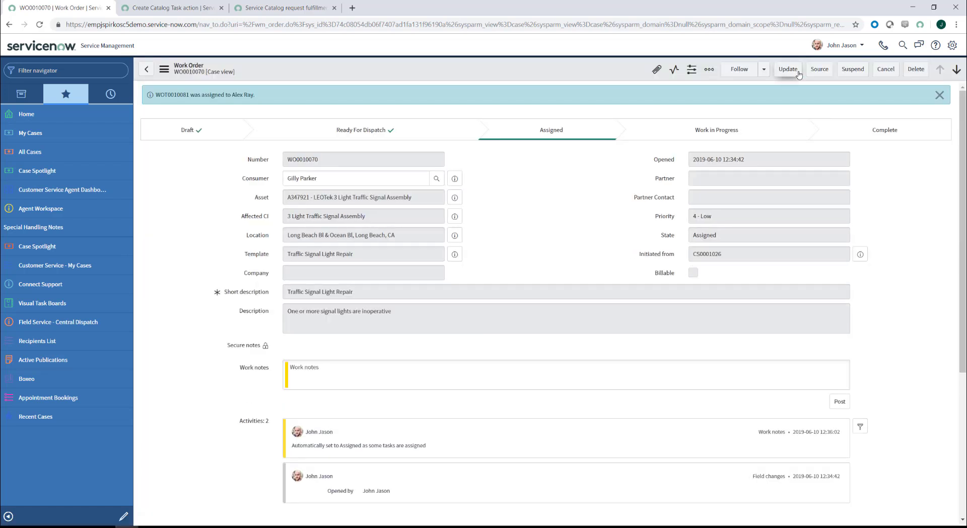
{"action": "scroll", "coordinate": [168, 252], "scroll_direction": "down", "scroll_amount": 5}
{"action": "scroll", "coordinate": [210, 324], "scroll_direction": "down", "scroll_amount": 5}
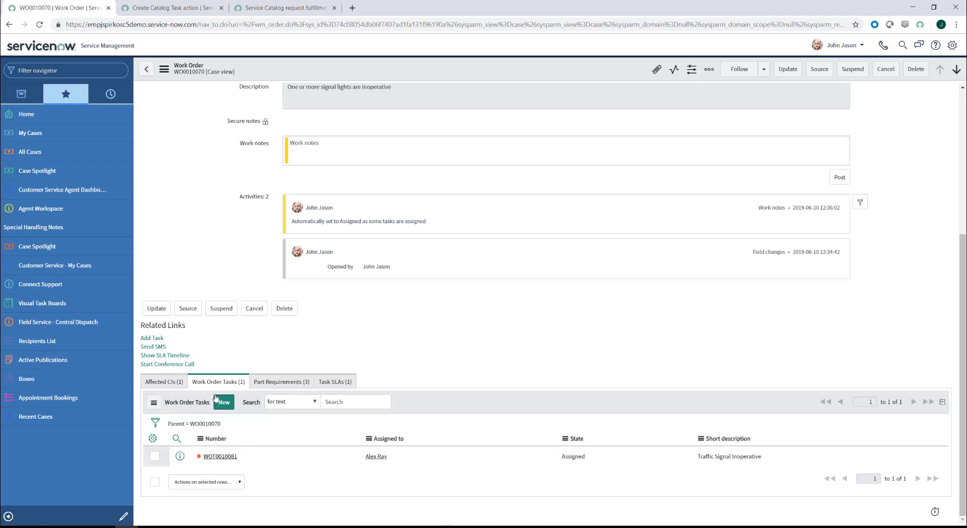
{"action": "left_click", "coordinate": [216, 457]}
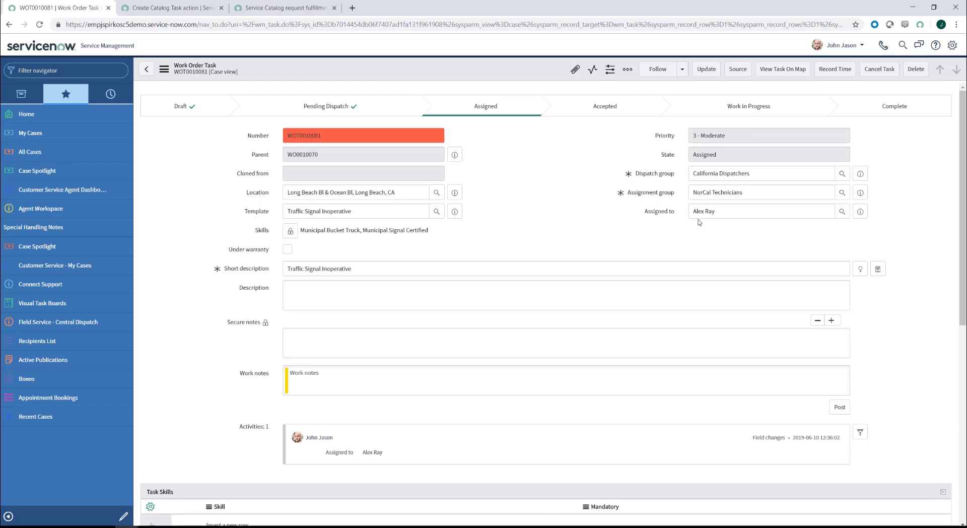
Step: Examine the work order task's assignment, planned schedule and part requirements
{"action": "scroll", "coordinate": [228, 294], "scroll_direction": "down", "scroll_amount": 4}
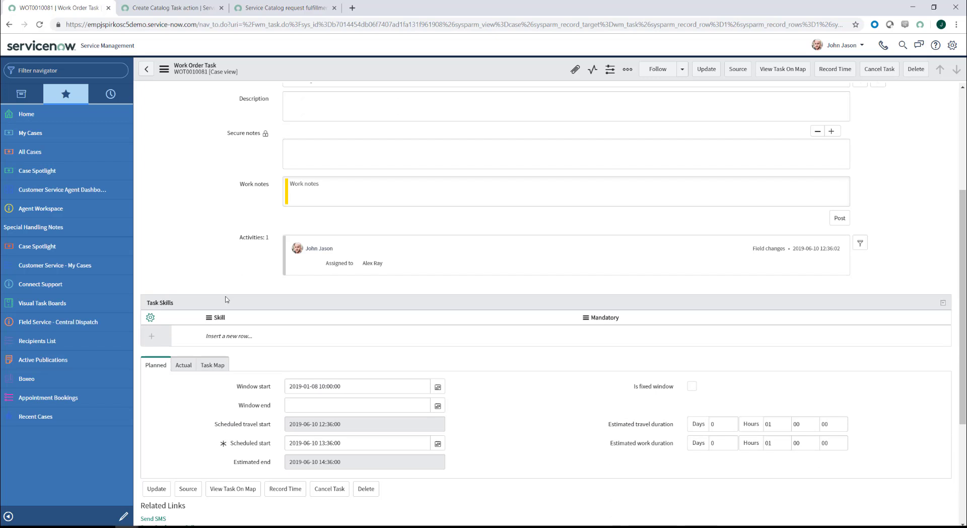
{"action": "scroll", "coordinate": [225, 299], "scroll_direction": "down", "scroll_amount": 4}
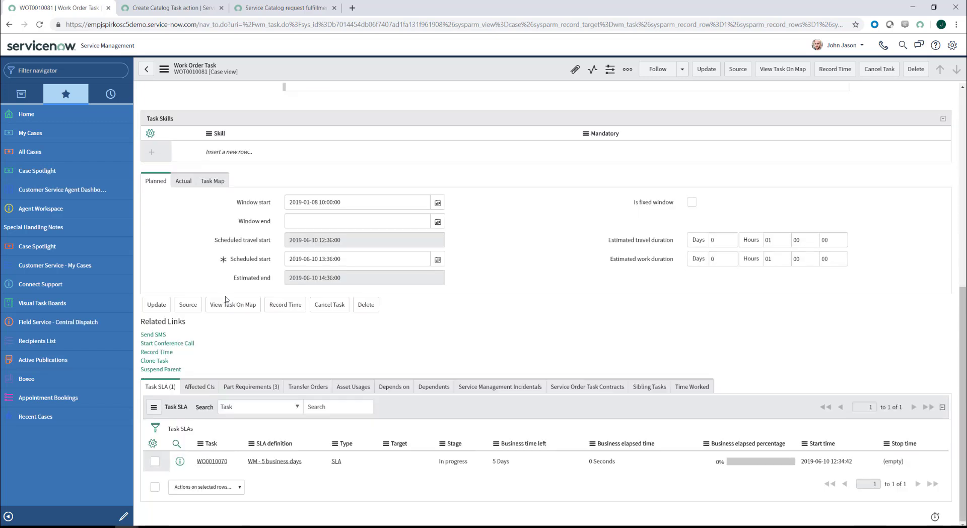
{"action": "left_click", "coordinate": [257, 387]}
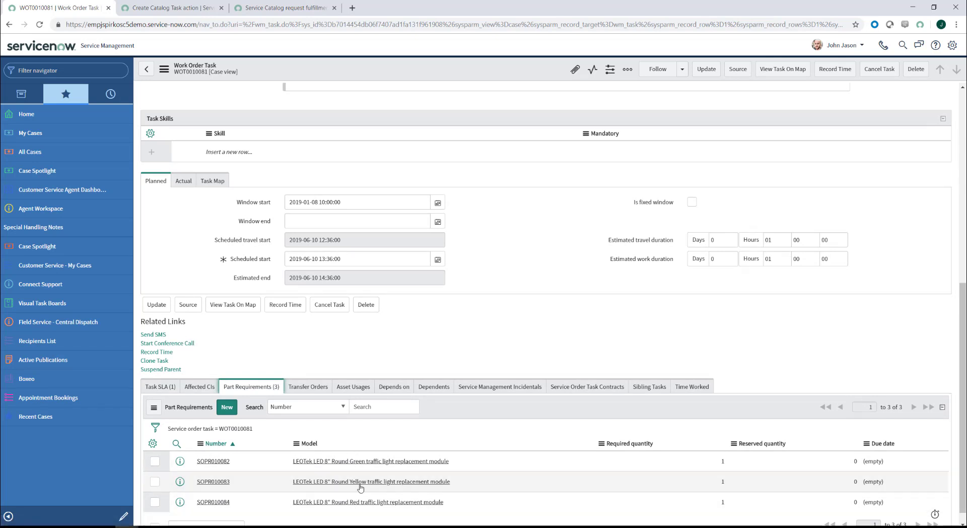
{"action": "scroll", "coordinate": [373, 334], "scroll_direction": "up", "scroll_amount": 8}
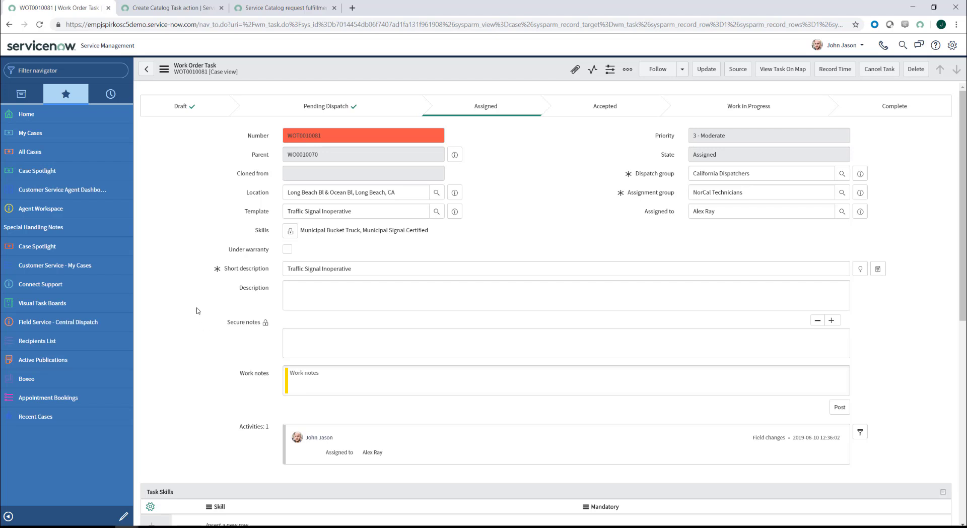
{"action": "scroll", "coordinate": [197, 311], "scroll_direction": "down", "scroll_amount": 4}
{"action": "scroll", "coordinate": [197, 311], "scroll_direction": "down", "scroll_amount": 3}
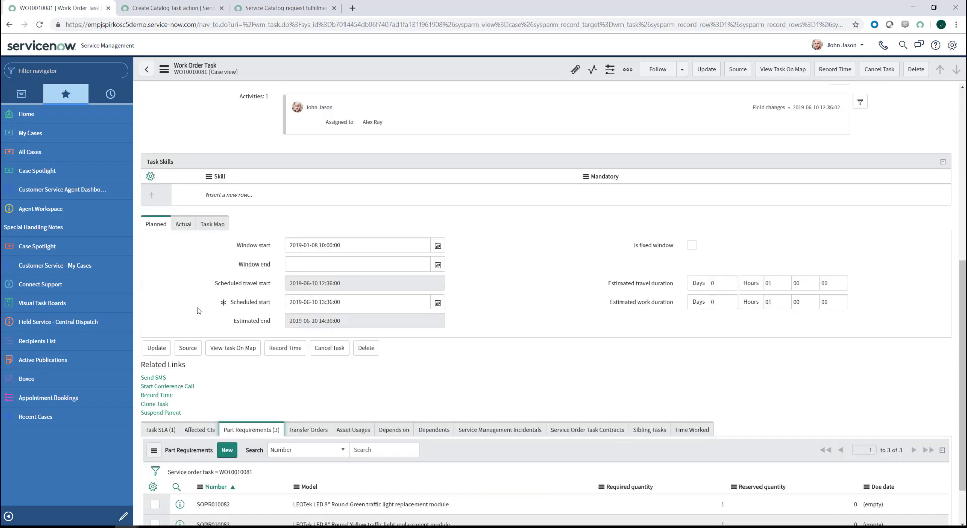
{"action": "scroll", "coordinate": [197, 304], "scroll_direction": "down", "scroll_amount": 1}
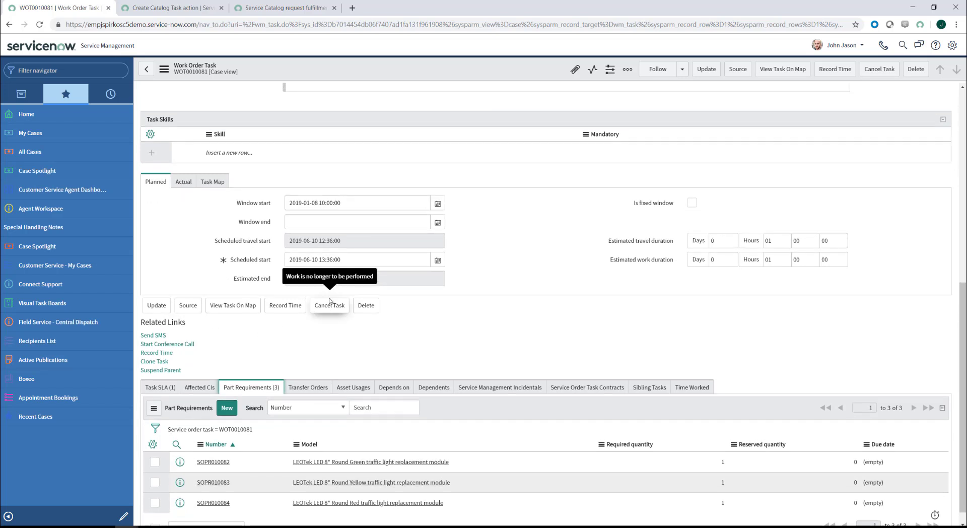
{"action": "scroll", "coordinate": [329, 304], "scroll_direction": "up", "scroll_amount": 7}
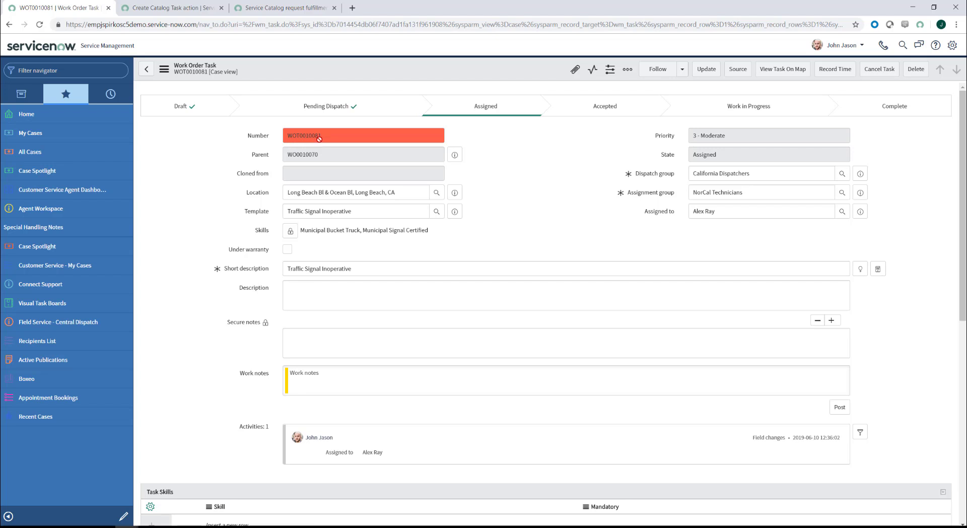
Step: Leave the work order task, switch to the Agent mobile app and open the Traffic Signal Inoperative task from Field Service's My Task Map
{"action": "left_click", "coordinate": [146, 70]}
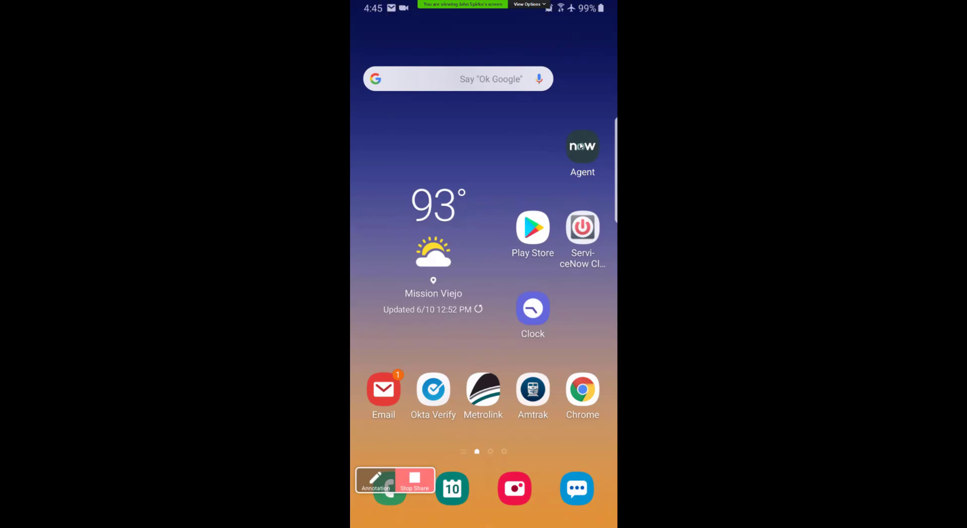
{"action": "left_click", "coordinate": [581, 146]}
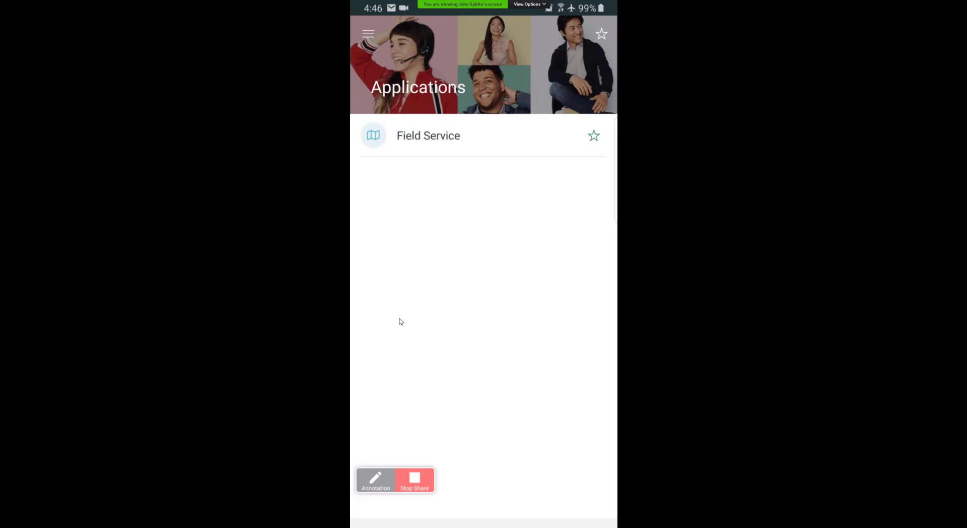
{"action": "left_click", "coordinate": [403, 137]}
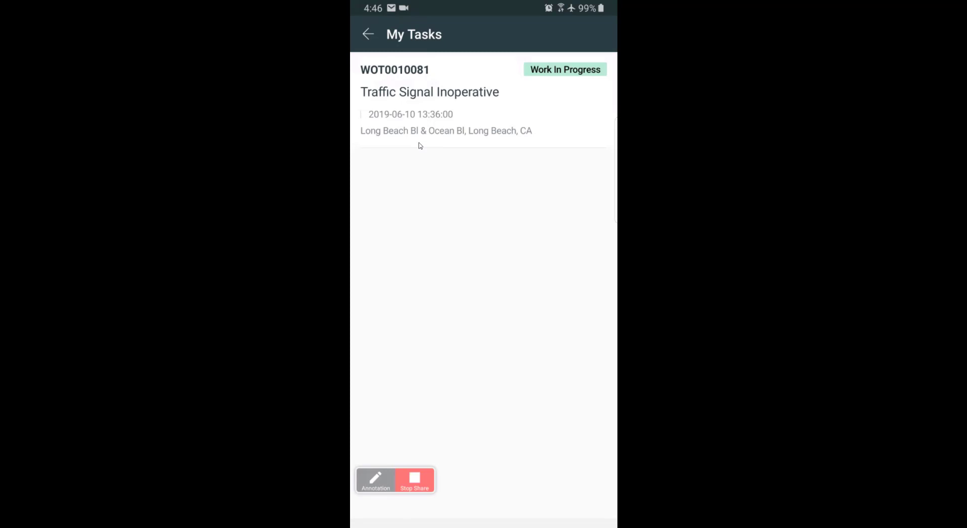
{"action": "key", "text": "Escape"}
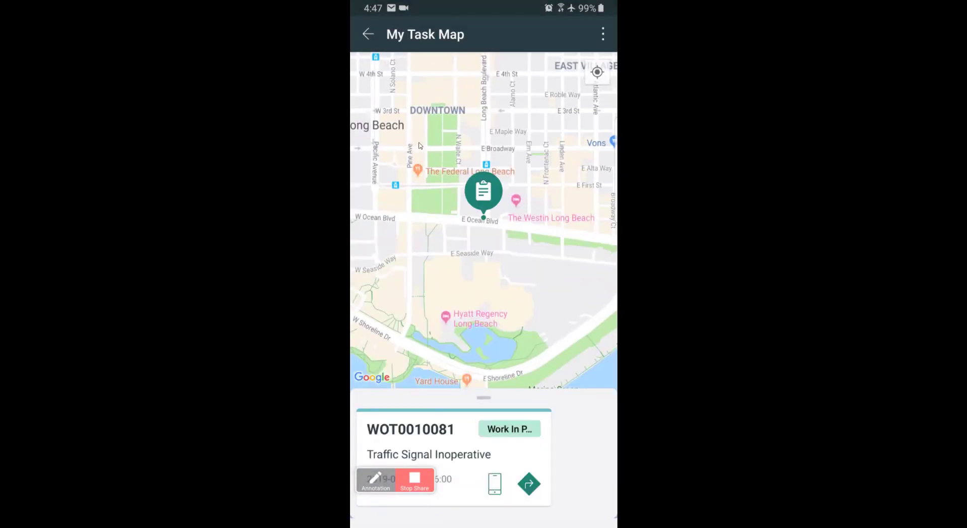
{"action": "left_click", "coordinate": [457, 439]}
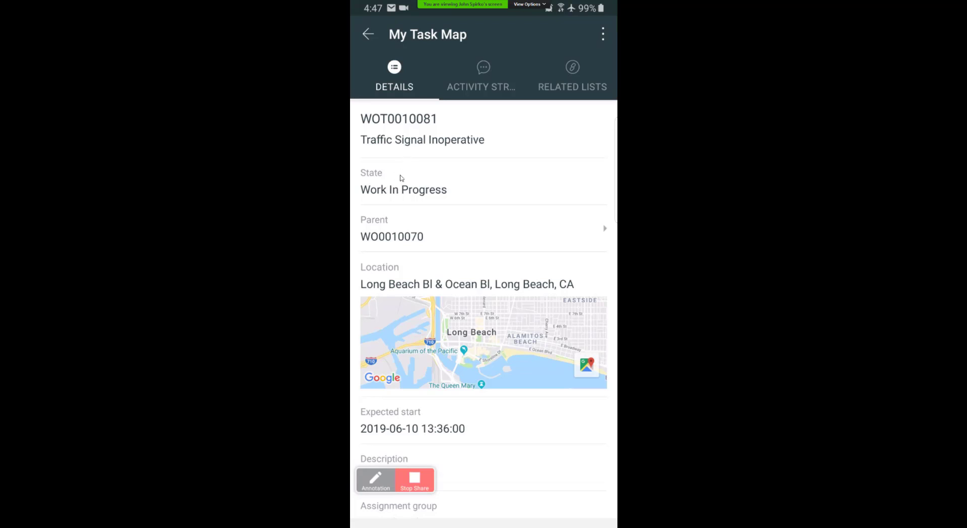
Step: Close the Traffic Signal Inoperative task as complete with the closure note "fixed"
{"action": "left_click", "coordinate": [602, 34]}
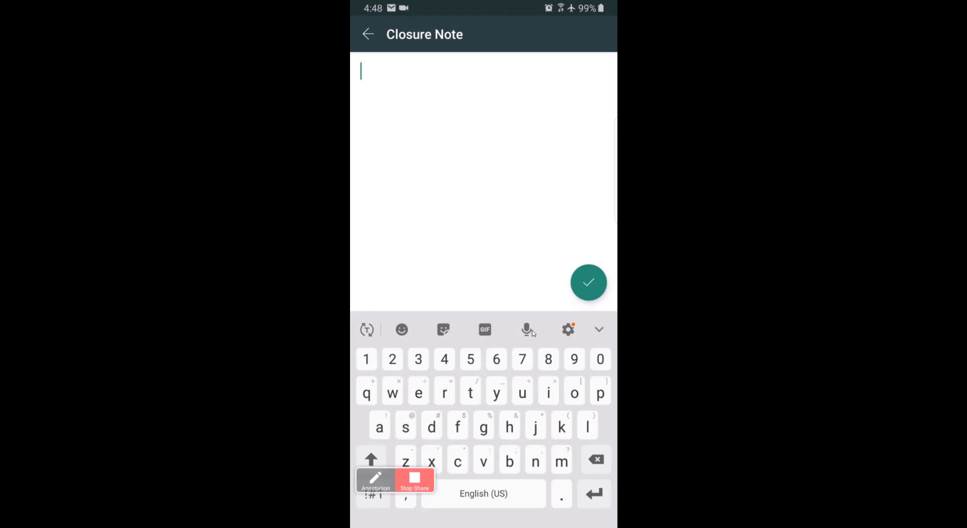
{"action": "type", "text": "fi"}
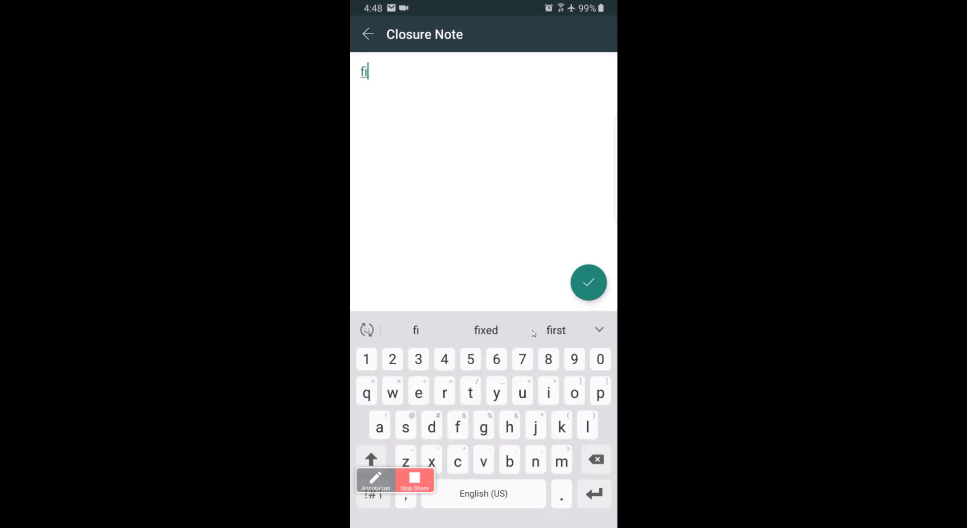
{"action": "type", "text": "xed"}
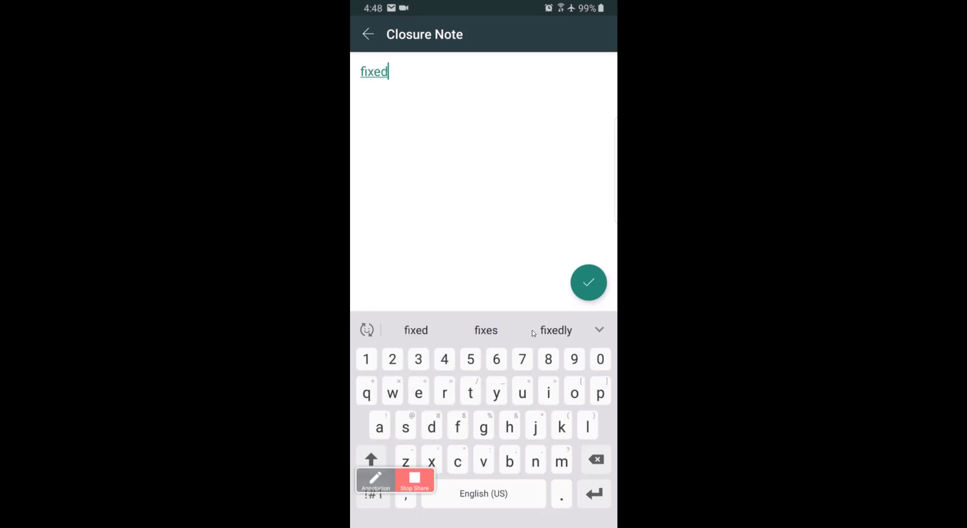
{"action": "left_click", "coordinate": [569, 282]}
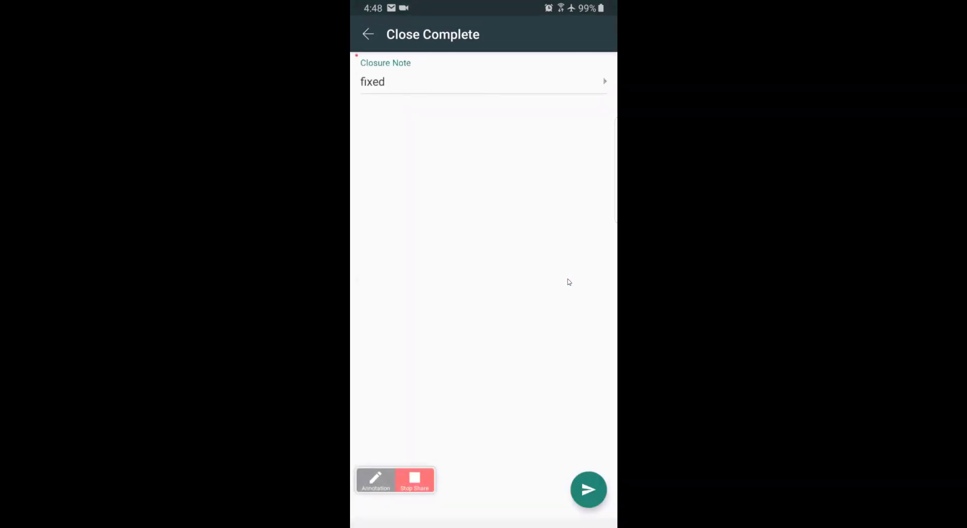